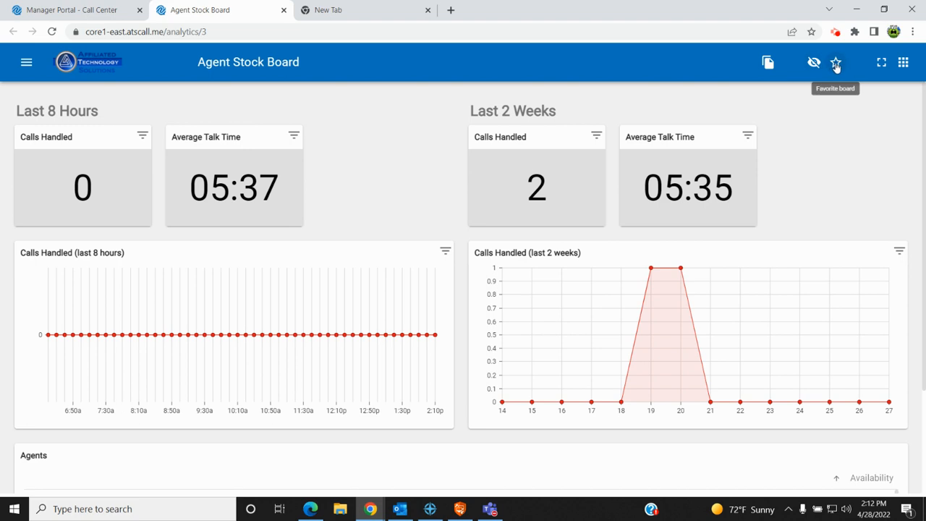
# Step: View the Agent Stock Board in full screen, look through its contents and return to the normal view
pyautogui.click(882, 65)
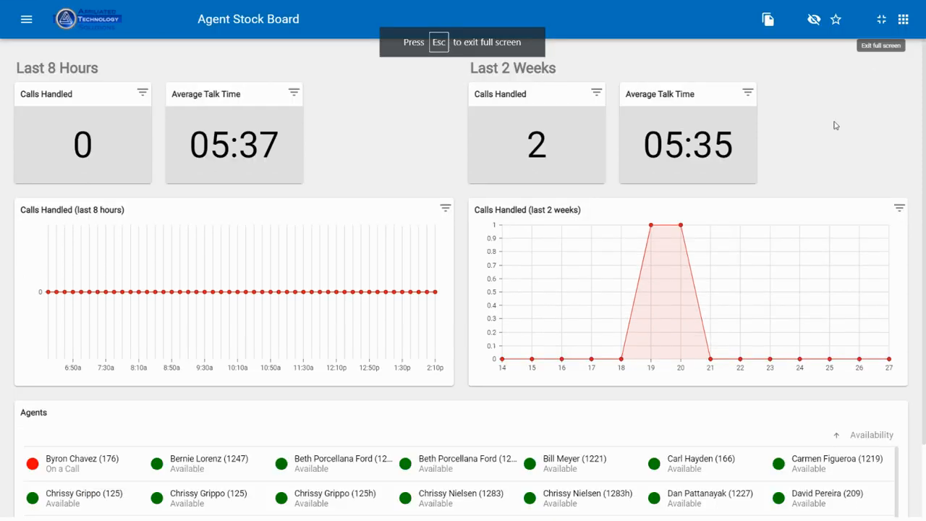
pyautogui.scroll(-2, 630, 348)
pyautogui.scroll(2, 631, 343)
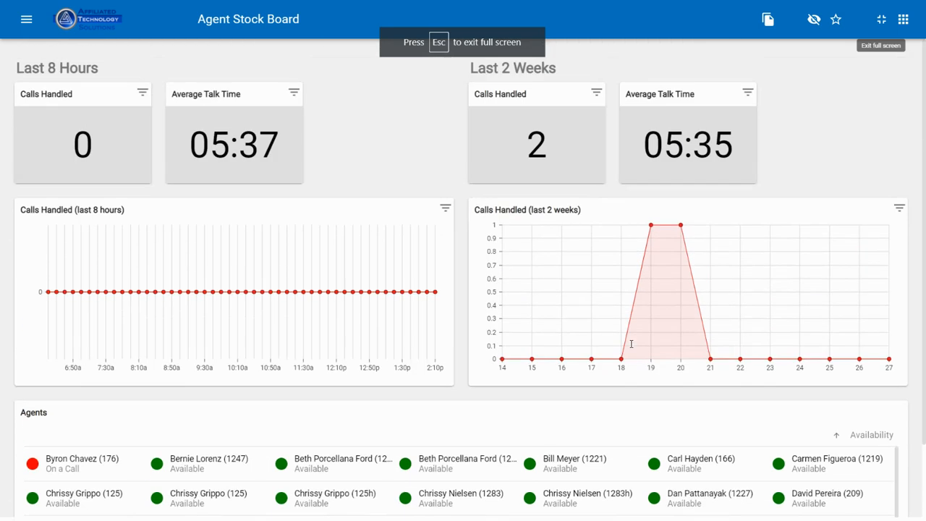
pyautogui.click(880, 22)
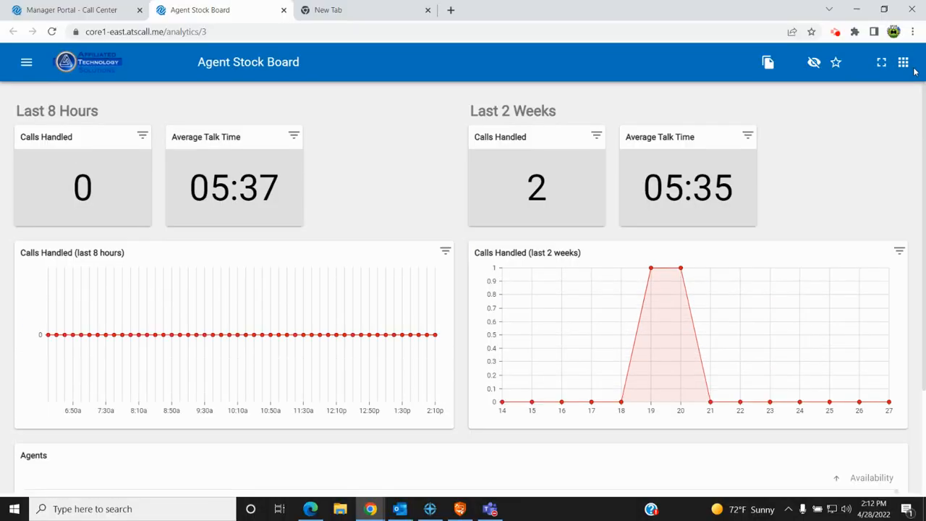
# Step: Check which apps can be launched from the analytics board and from the Manager Portal, and return to the Agent Stock Board
pyautogui.click(903, 64)
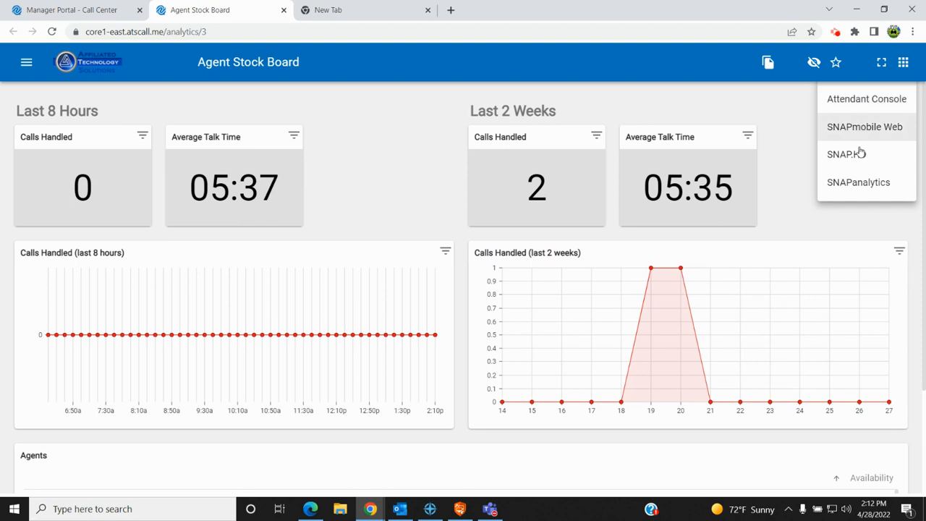
pyautogui.click(799, 164)
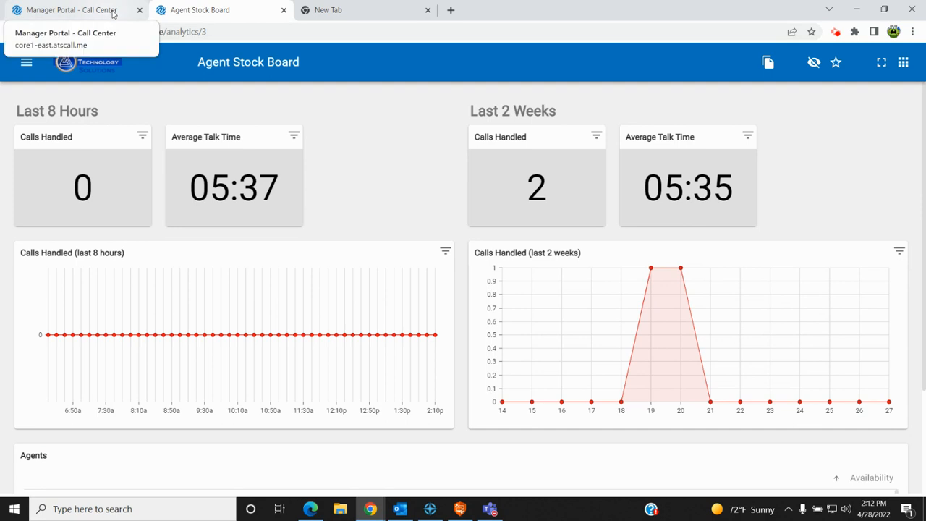
pyautogui.click(112, 13)
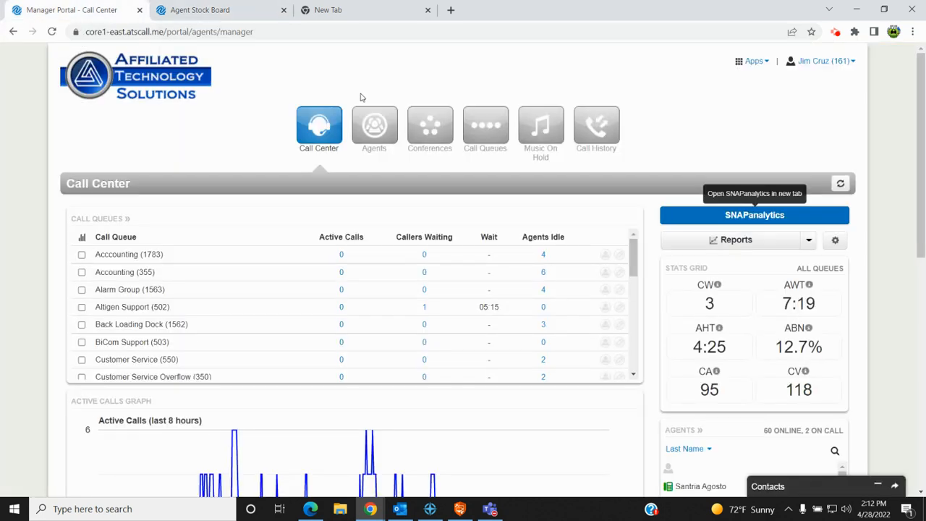
pyautogui.click(766, 65)
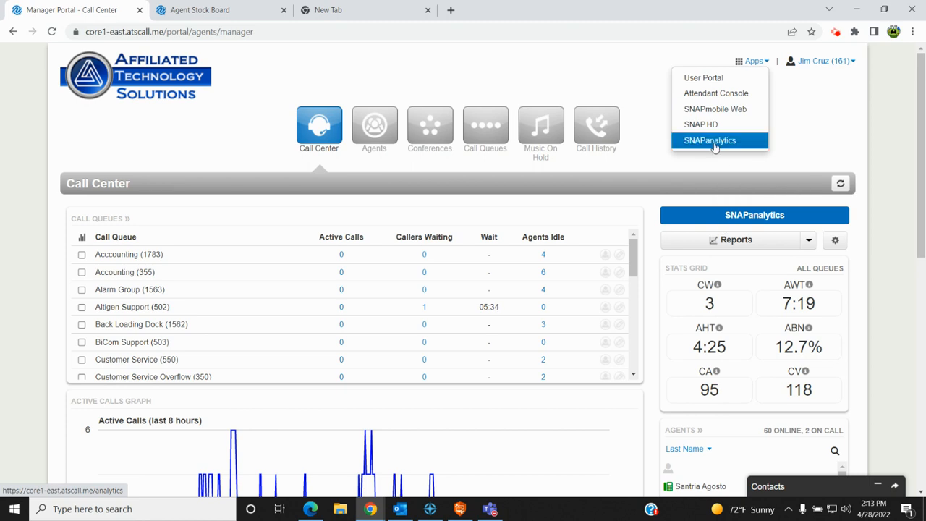
pyautogui.click(248, 18)
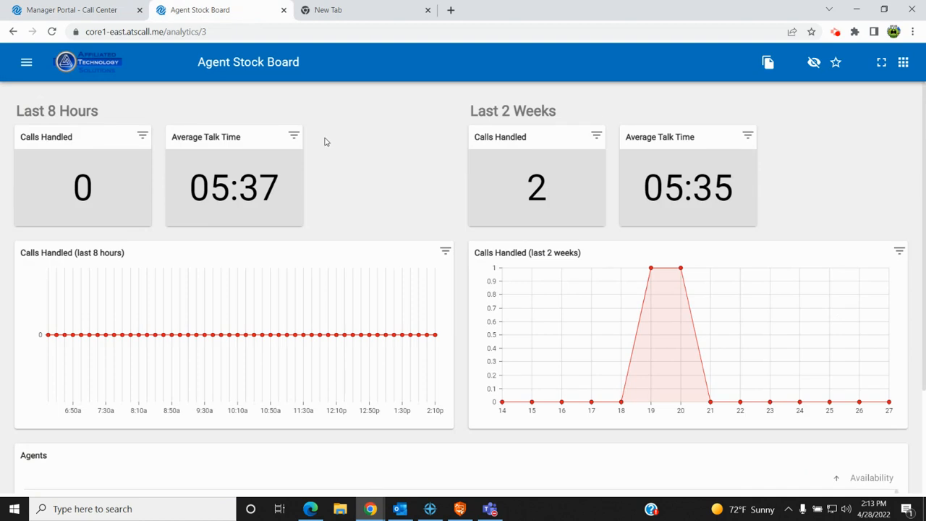
# Step: Review the Agent Stock Board's call statistics, charts and agent availability list
pyautogui.scroll(-3, 397, 251)
pyautogui.scroll(4, 396, 251)
pyautogui.scroll(-3, 397, 251)
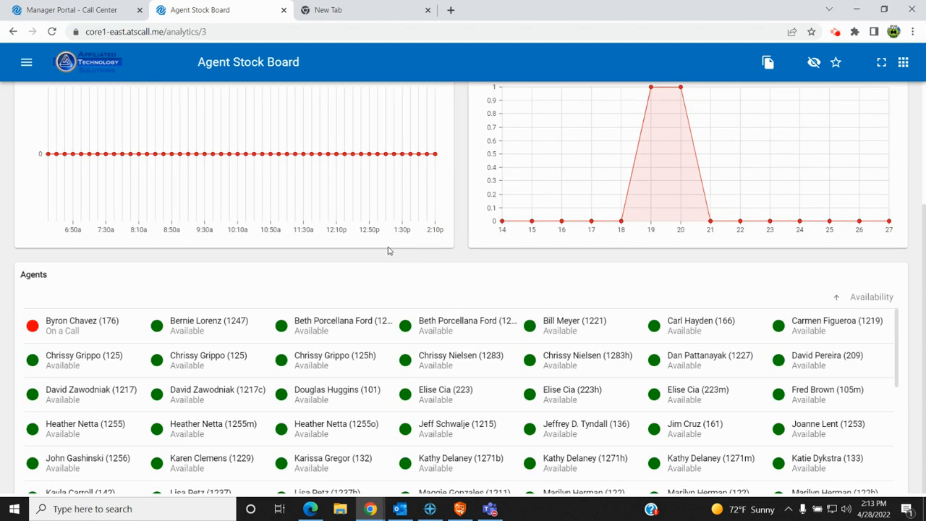
pyautogui.scroll(3, 388, 251)
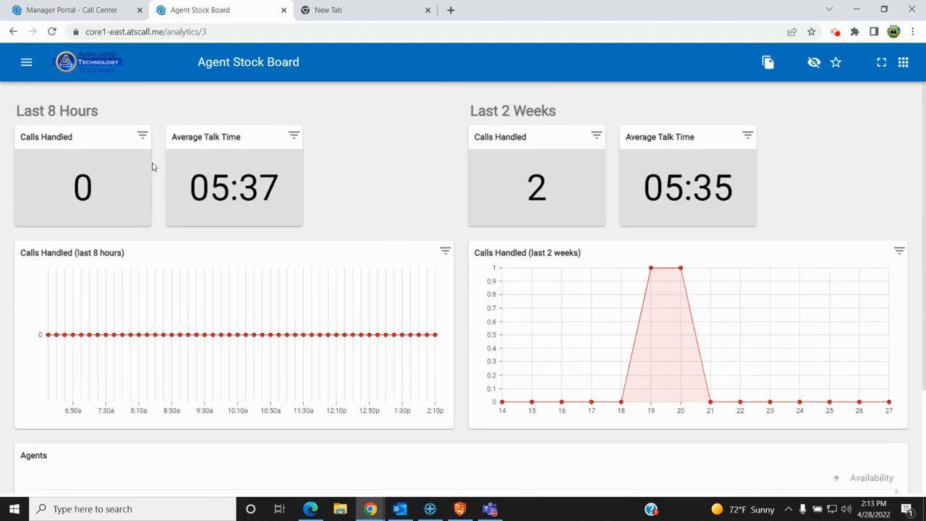
# Step: Create a new analytics board and add an empty card to it
pyautogui.click(26, 63)
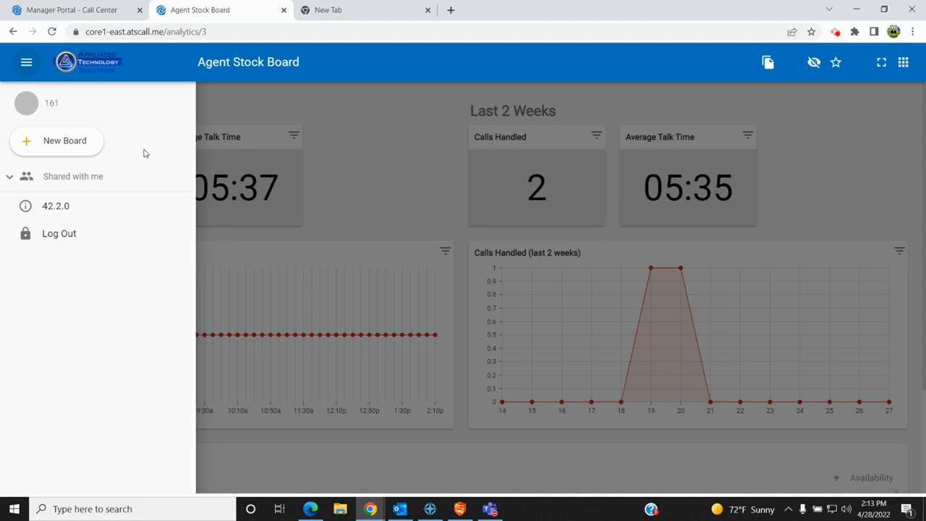
pyautogui.click(56, 142)
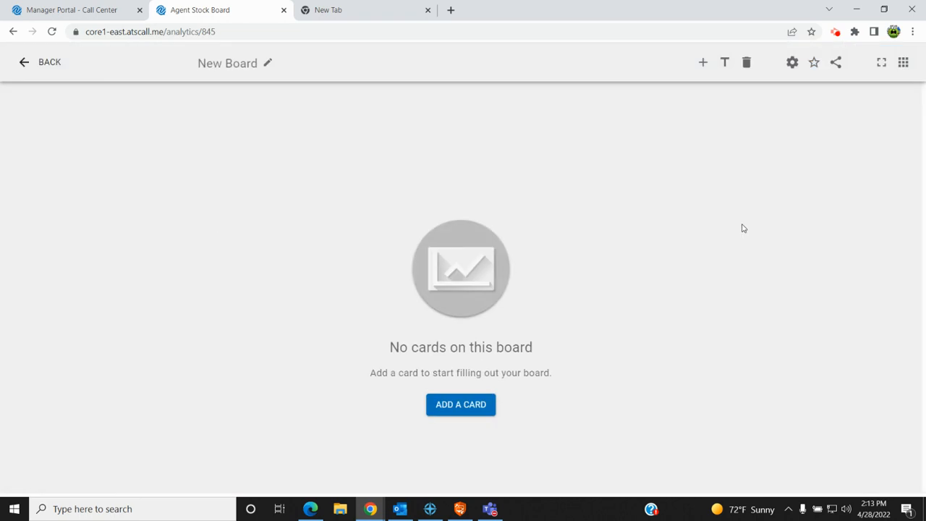
pyautogui.click(461, 406)
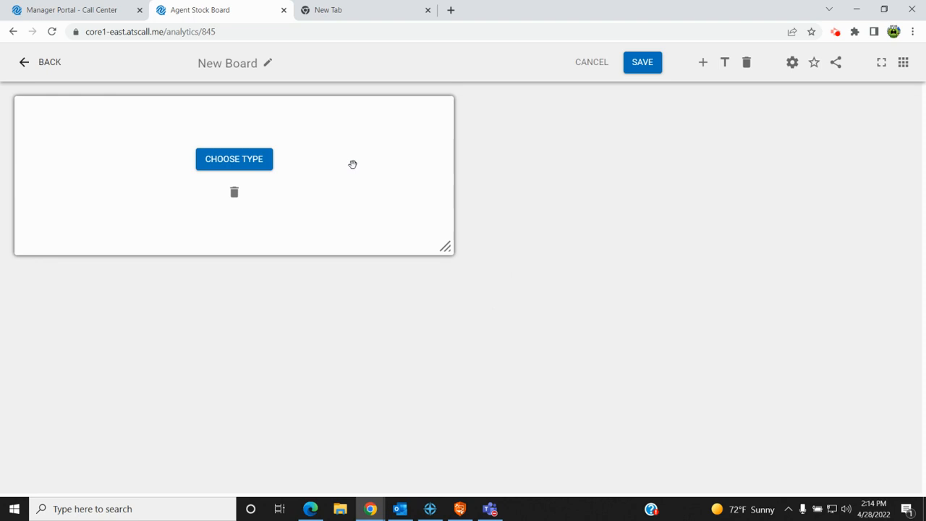
# Step: Make the empty card a Line Chart and choose Calls Handled as its data
pyautogui.click(243, 162)
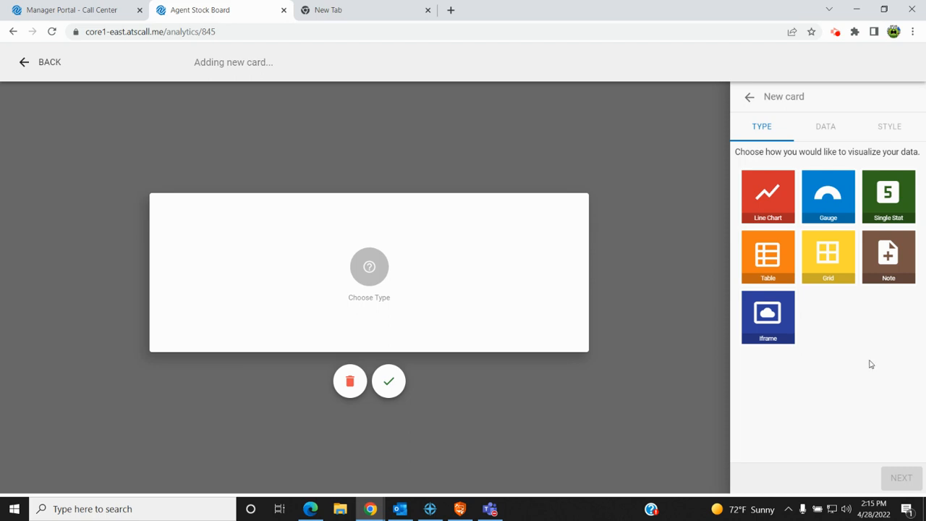
pyautogui.click(769, 200)
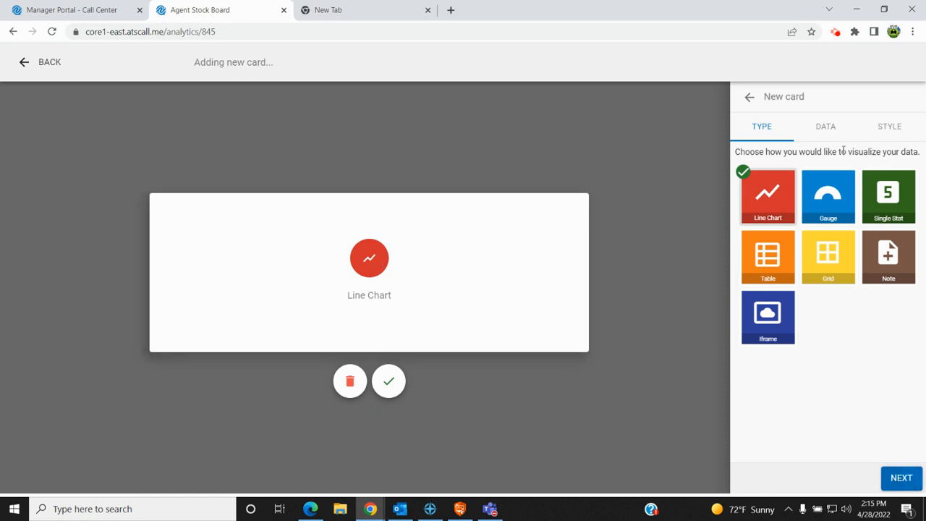
pyautogui.click(830, 130)
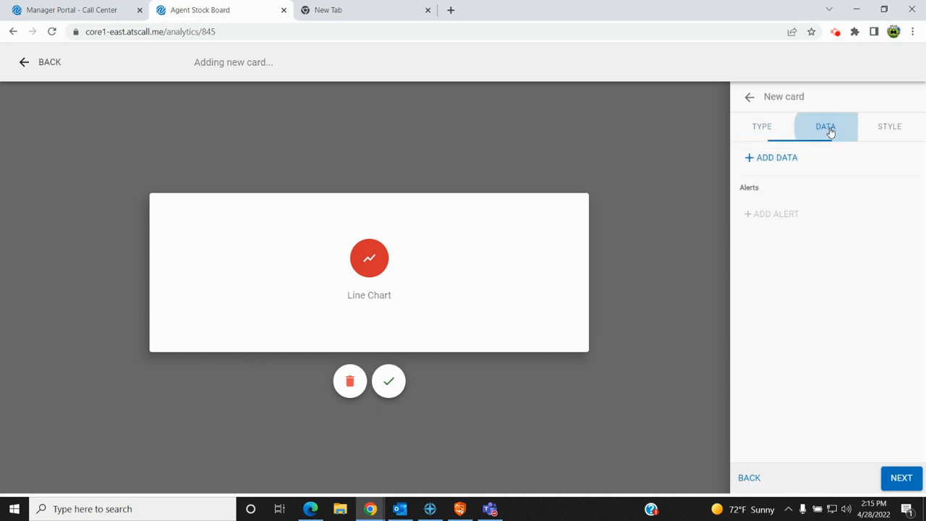
pyautogui.click(778, 159)
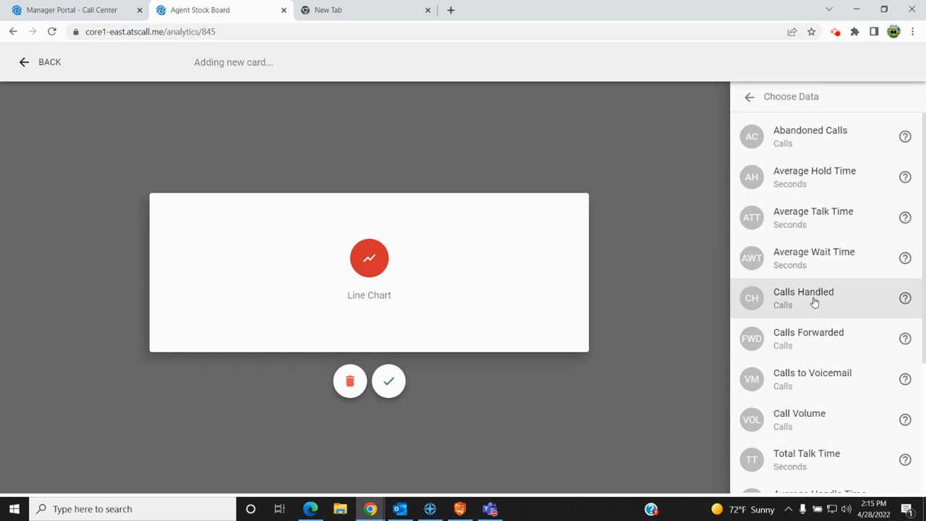
pyautogui.scroll(-3, 814, 303)
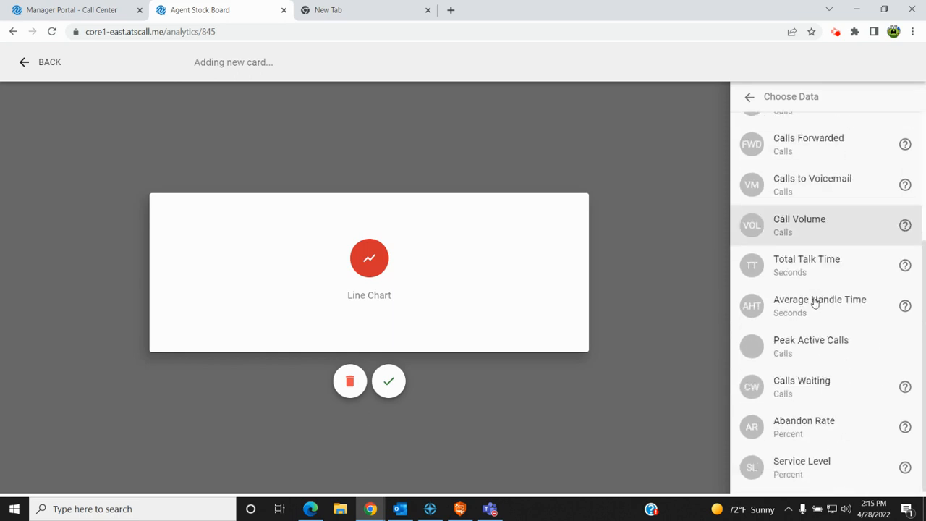
pyautogui.scroll(3, 813, 303)
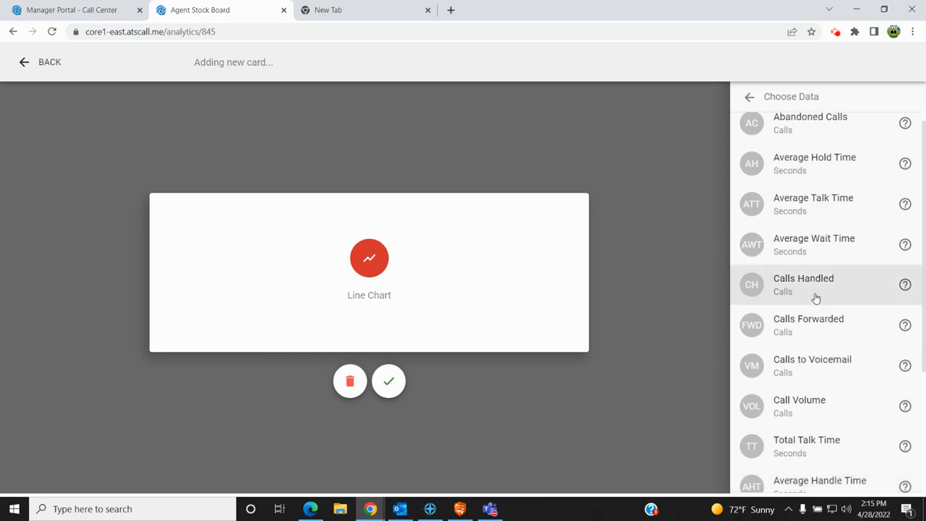
pyautogui.click(815, 298)
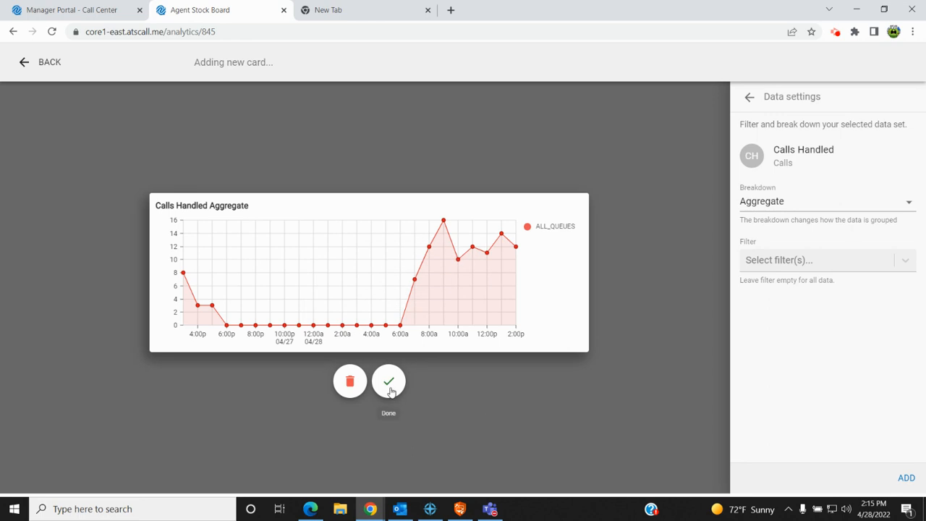
# Step: Preview the Per Agent breakdown, settle on Per Queue for the Calls Handled chart, and make the finished card taller
pyautogui.click(911, 205)
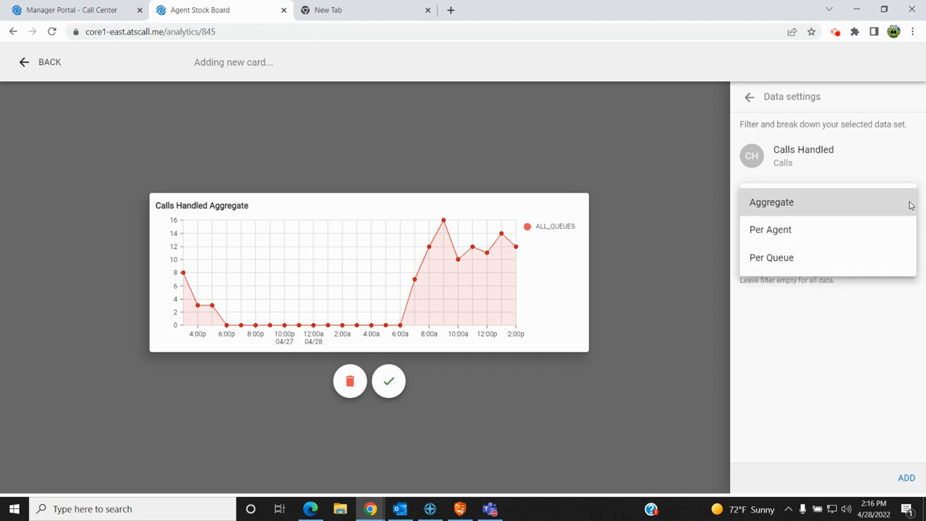
pyautogui.click(846, 236)
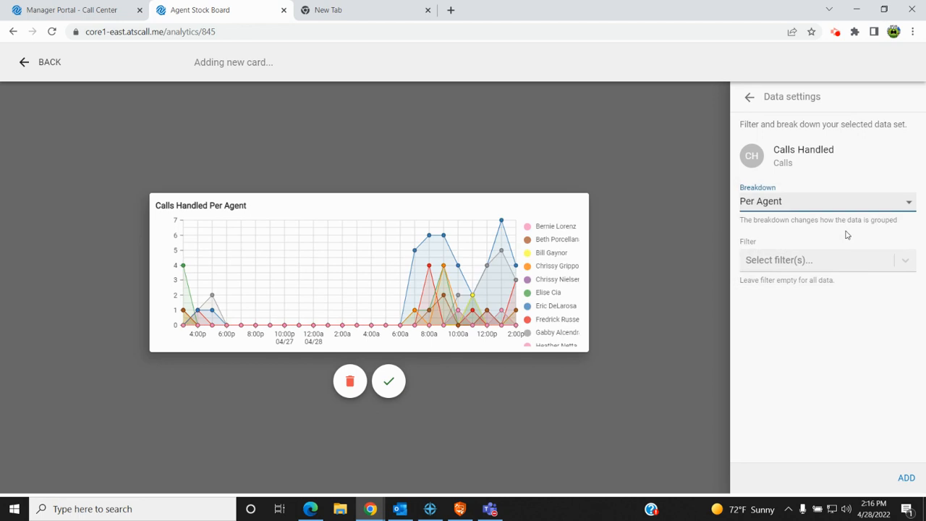
pyautogui.click(904, 203)
pyautogui.click(799, 239)
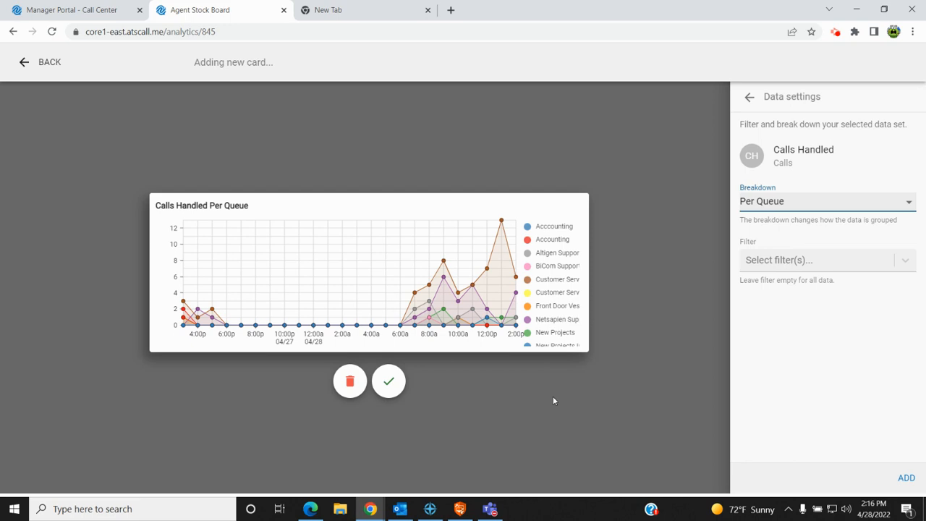
pyautogui.click(390, 384)
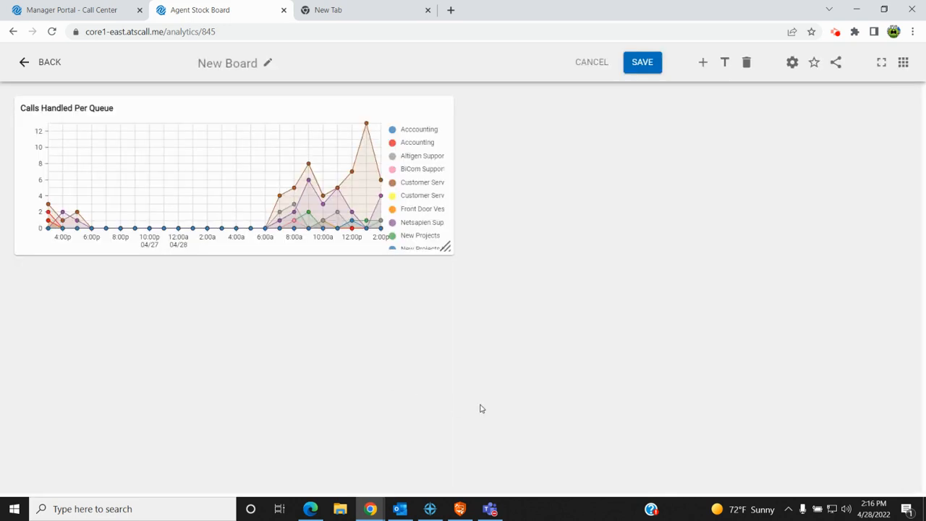
pyautogui.moveTo(448, 249); pyautogui.dragTo(432, 311)
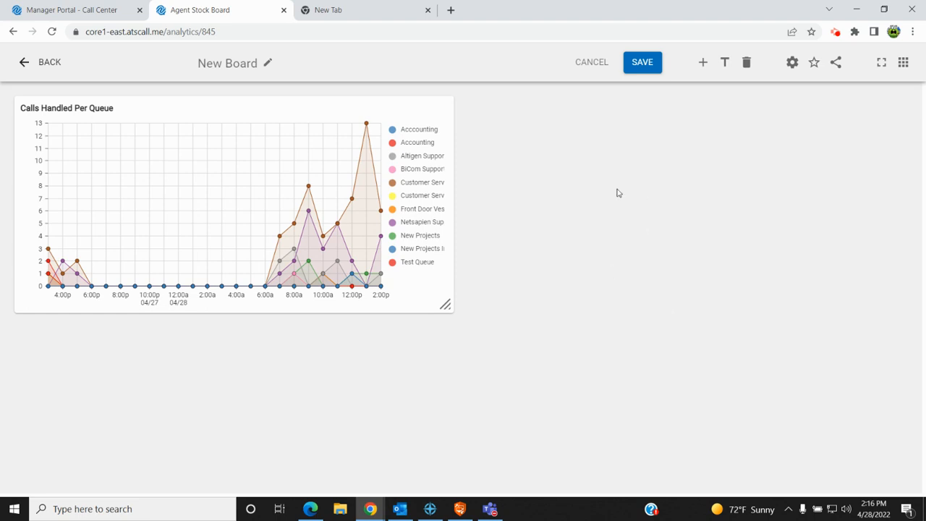
# Step: Add a Gauge card that shows Average Talk Time, with no filter and an upper limit of 100
pyautogui.click(704, 65)
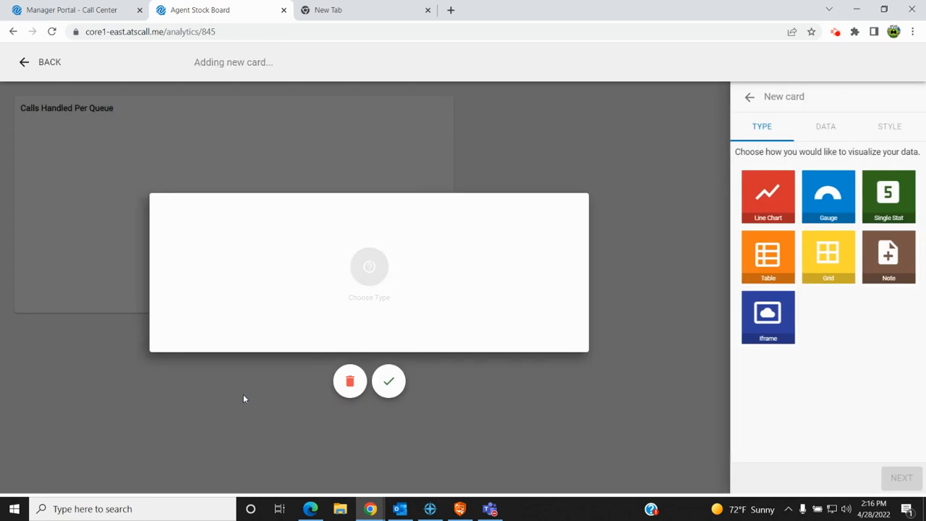
pyautogui.click(243, 393)
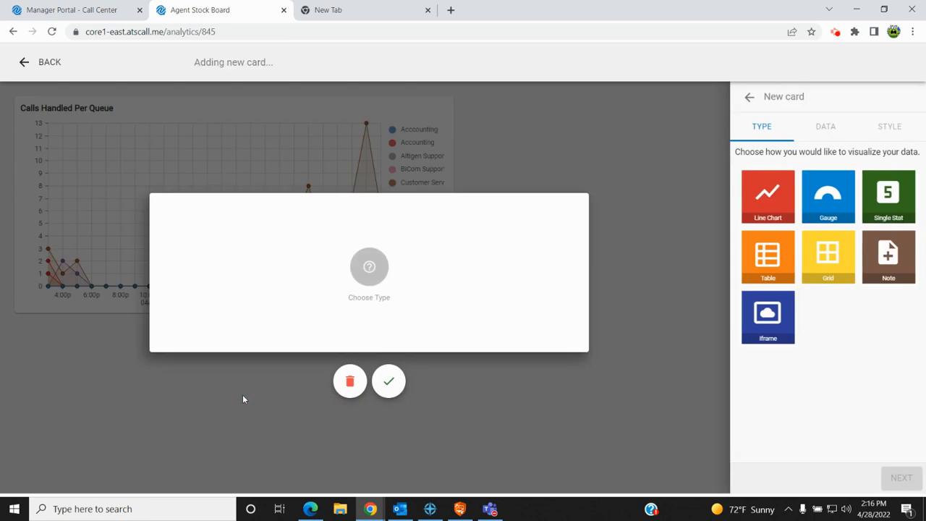
pyautogui.click(832, 200)
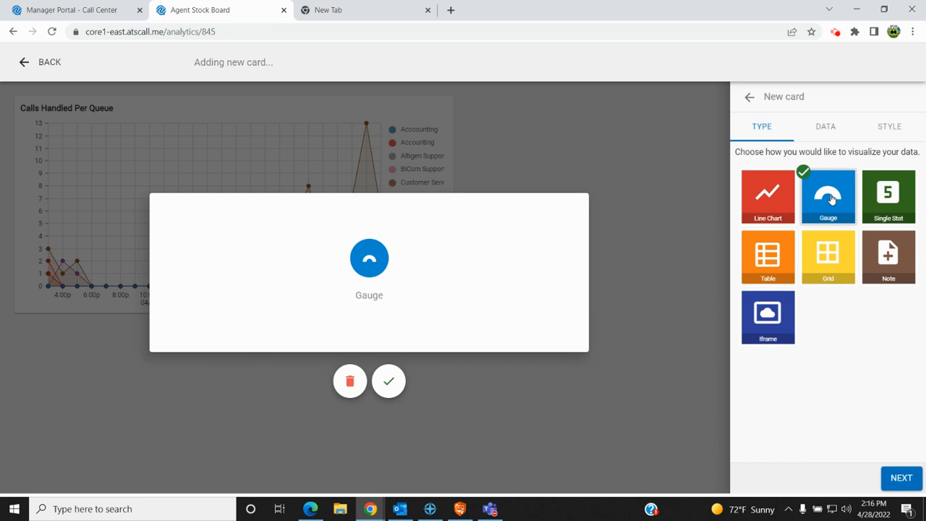
pyautogui.click(829, 127)
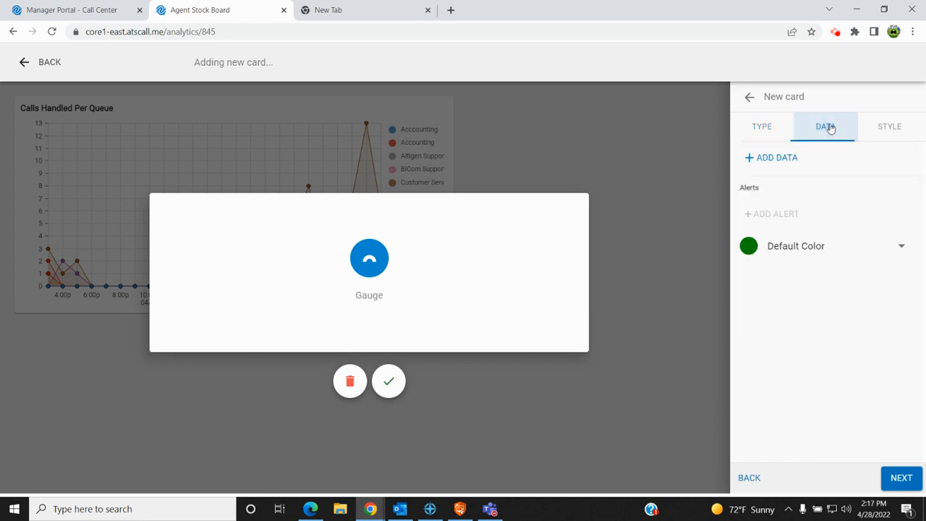
pyautogui.click(787, 160)
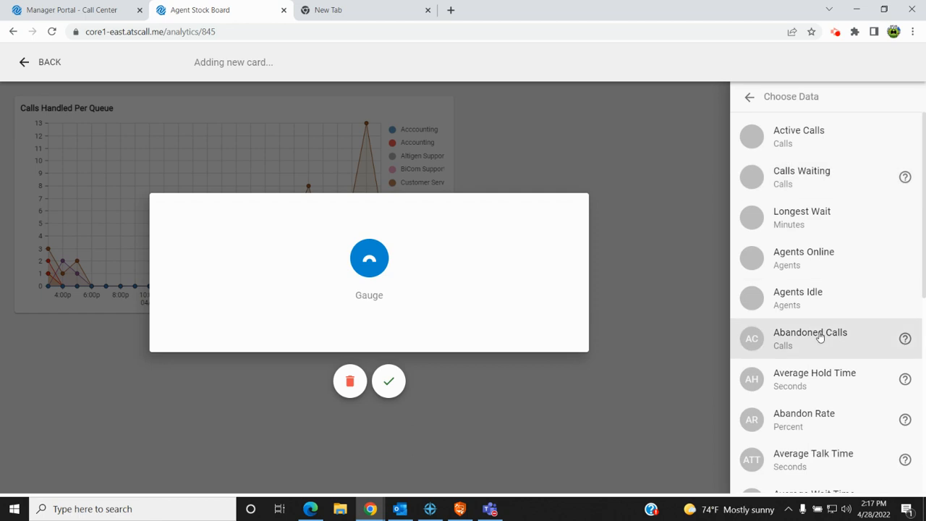
pyautogui.scroll(-3, 820, 337)
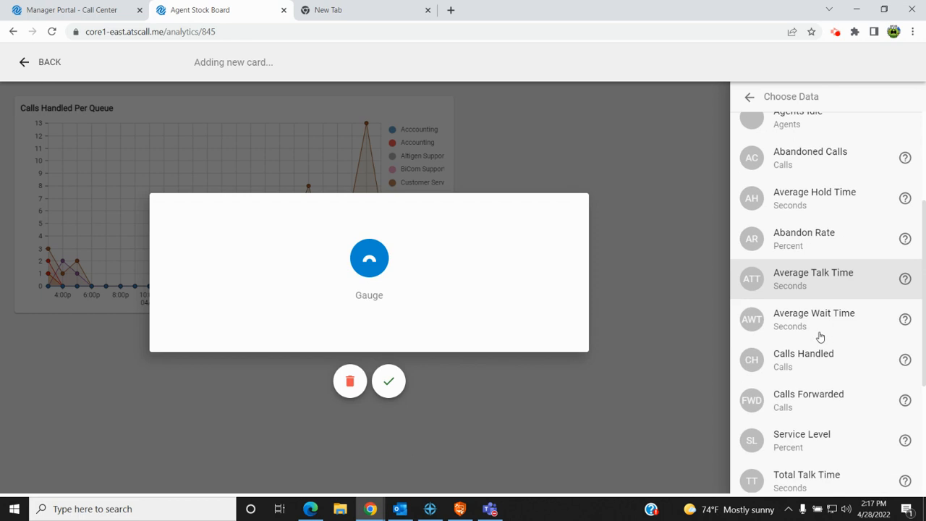
pyautogui.click(834, 288)
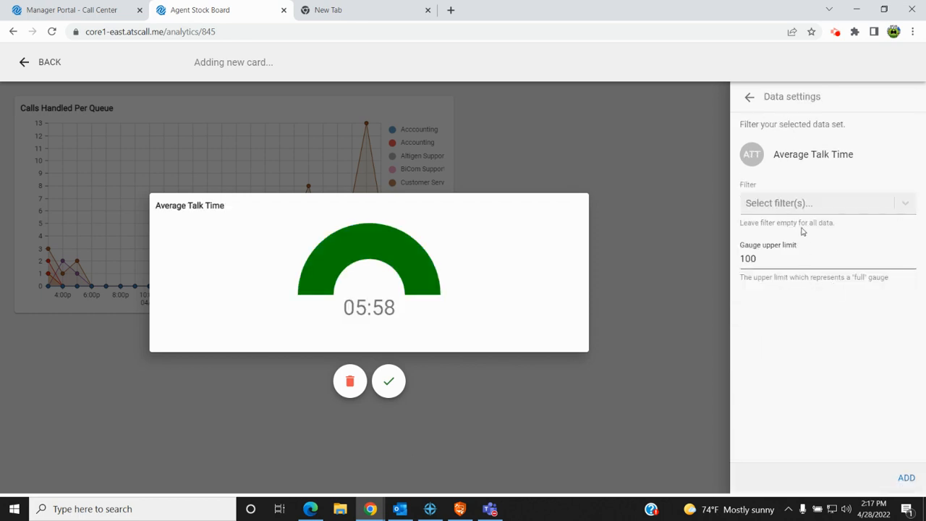
pyautogui.click(388, 382)
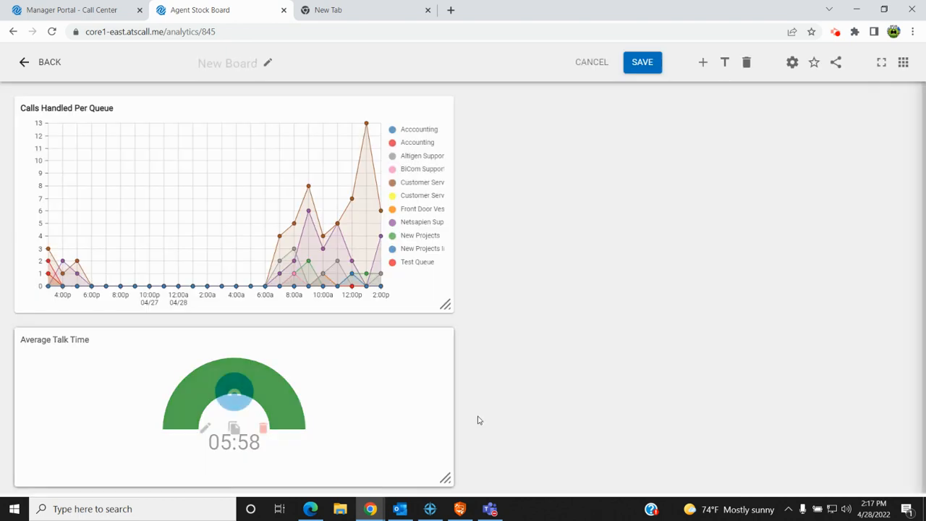
# Step: Shrink the Average Talk Time card to about half its width and place it directly to the right of the Calls Handled chart
pyautogui.moveTo(448, 479); pyautogui.dragTo(209, 488)
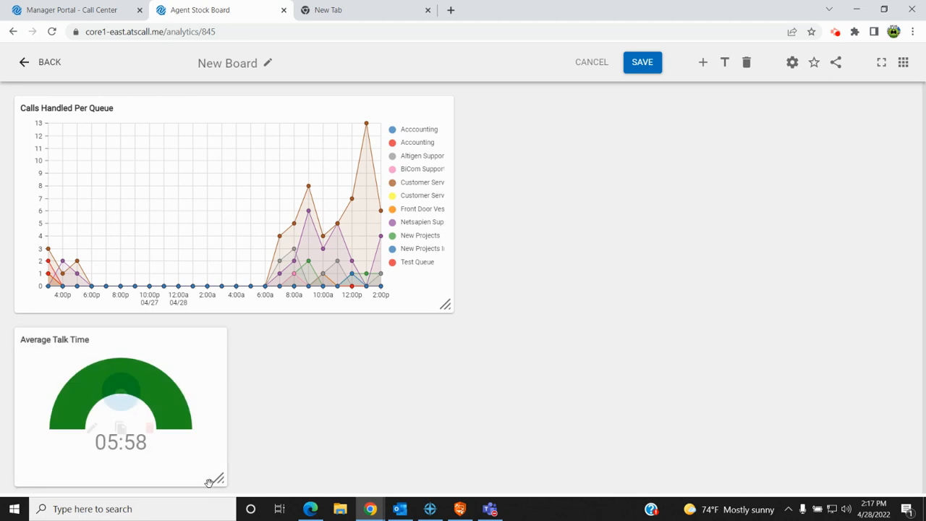
pyautogui.moveTo(175, 353); pyautogui.dragTo(630, 116)
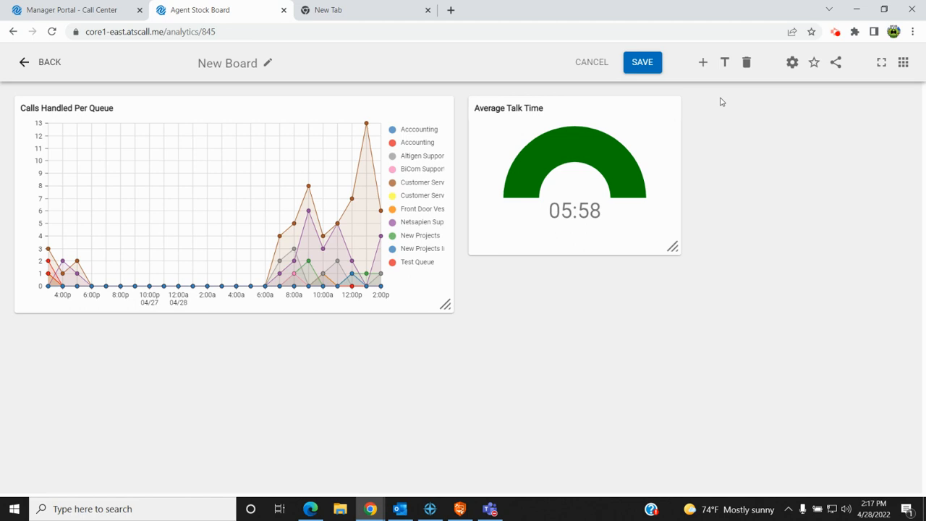
# Step: Add a Single Stat card that shows Agents Online with no filter
pyautogui.click(703, 64)
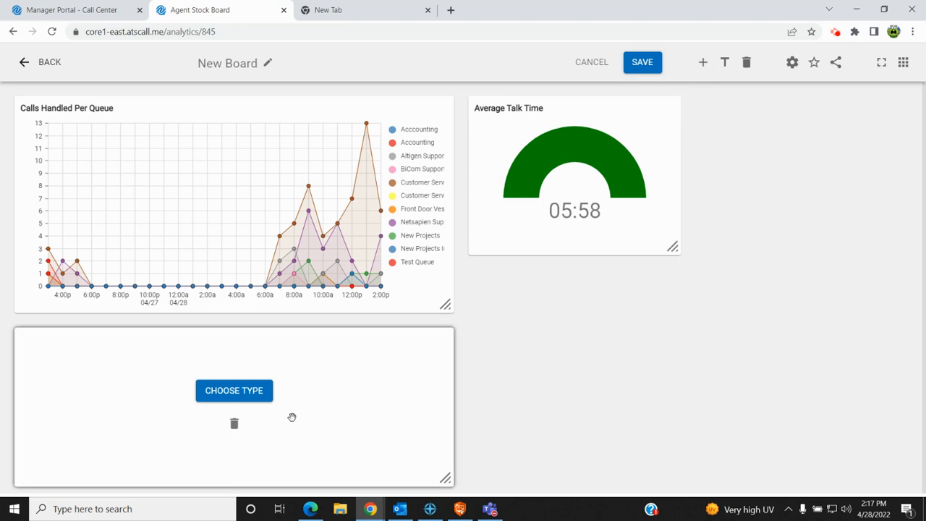
pyautogui.click(239, 395)
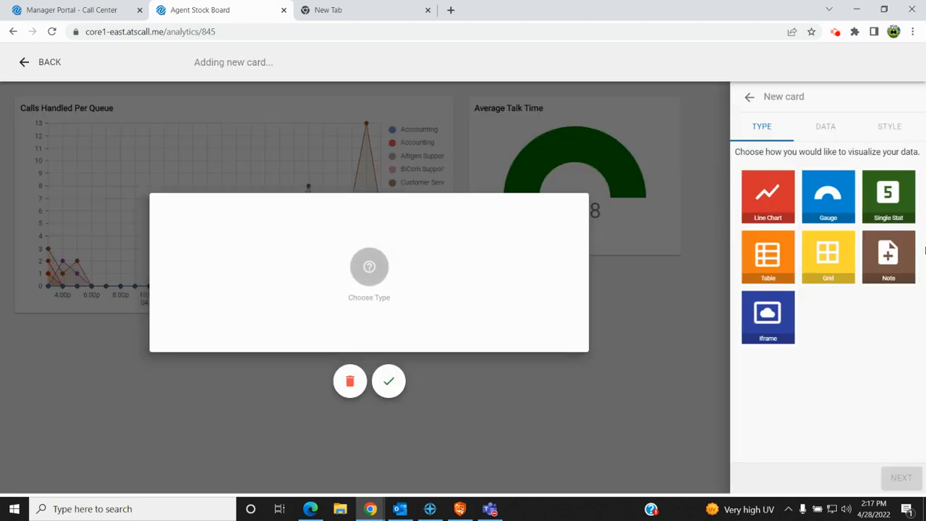
pyautogui.click(895, 203)
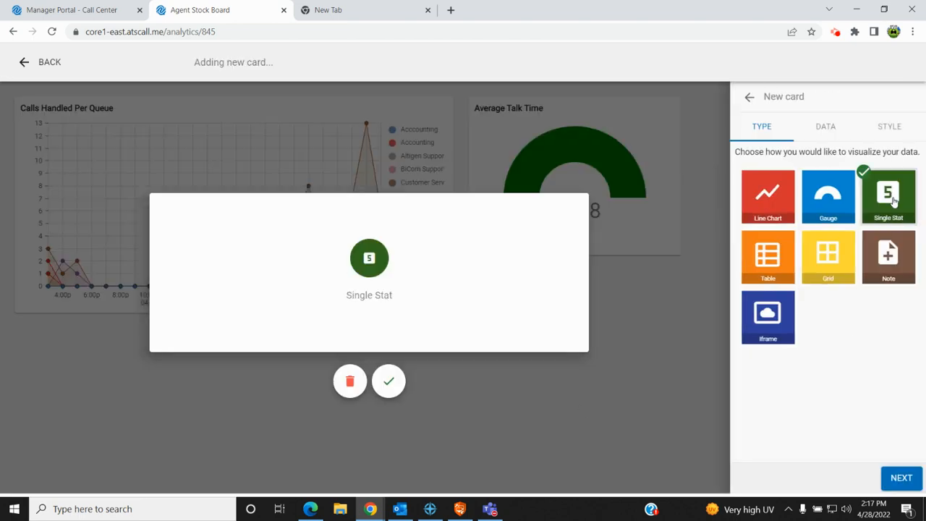
pyautogui.click(827, 129)
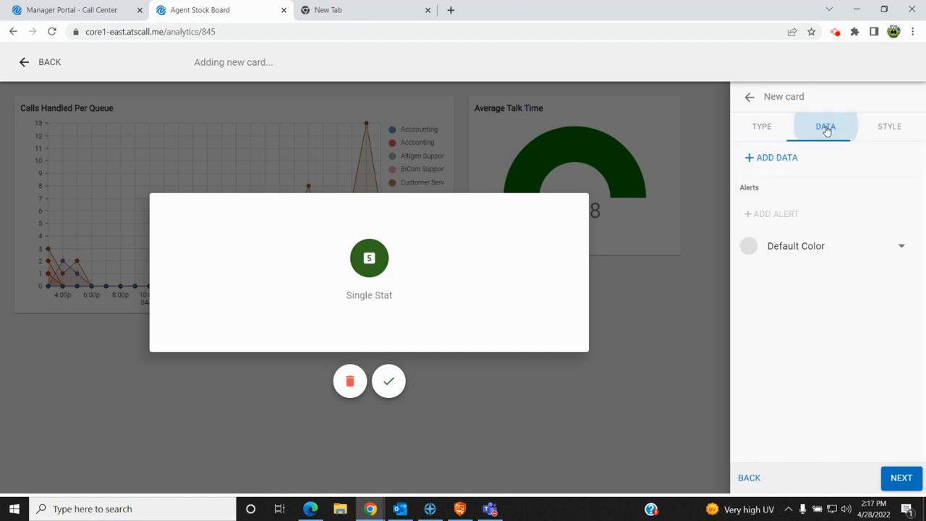
pyautogui.click(773, 157)
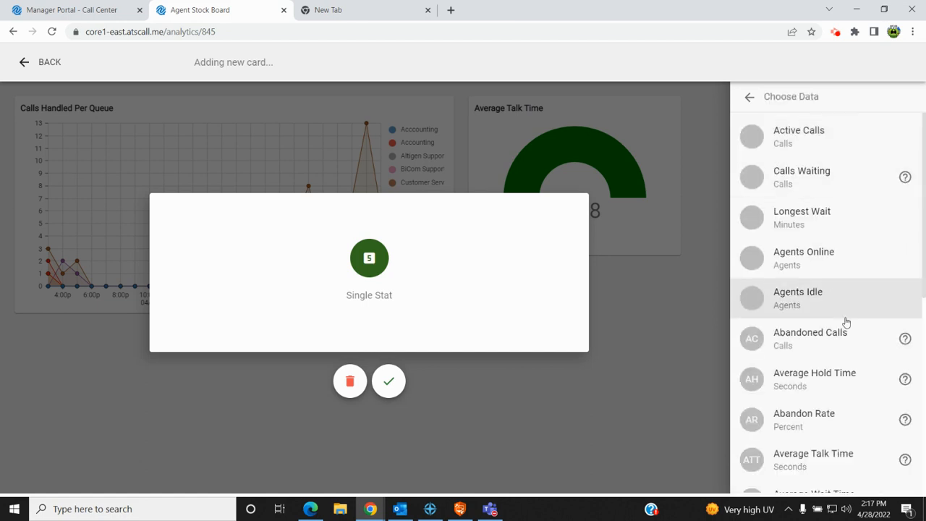
pyautogui.click(849, 261)
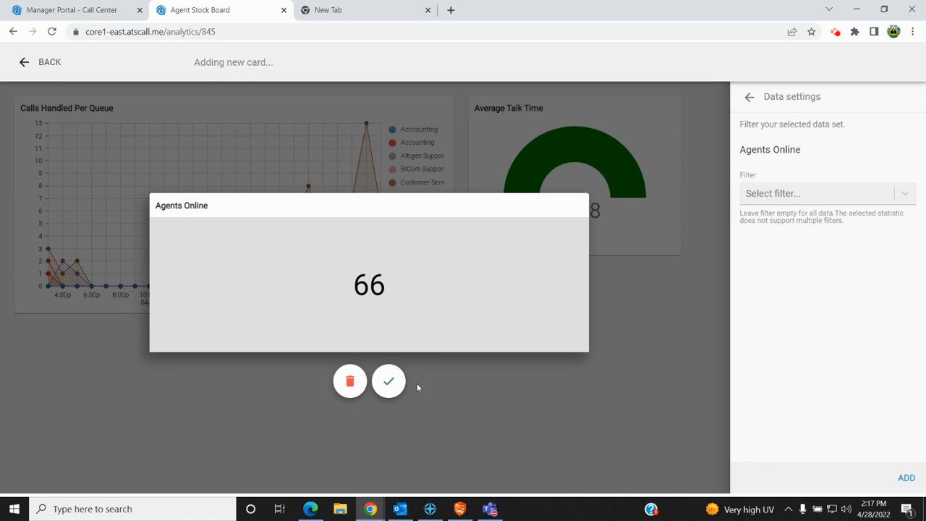
pyautogui.click(396, 386)
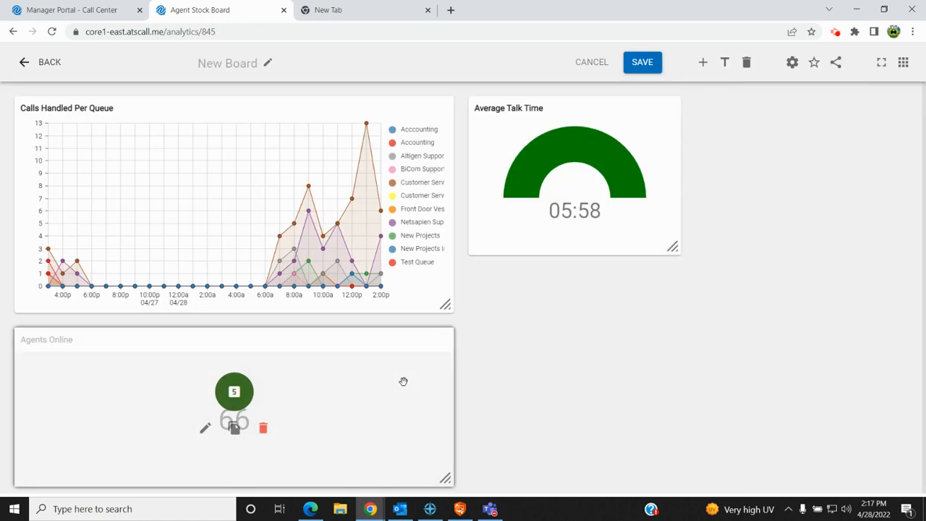
# Step: Shrink the Agents Online card, place it directly to the right of Average Talk Time, and enlarge it to that card's size
pyautogui.moveTo(452, 481); pyautogui.dragTo(143, 428)
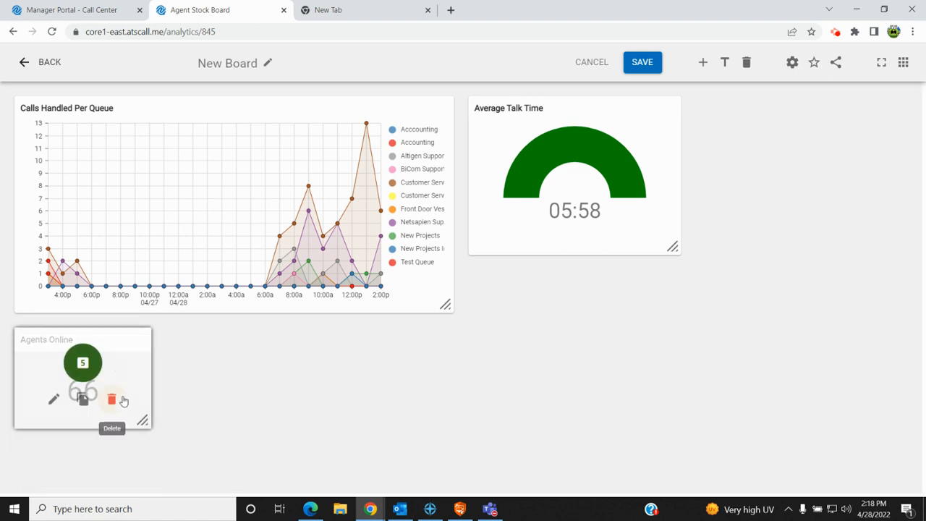
pyautogui.moveTo(120, 351); pyautogui.dragTo(816, 110)
pyautogui.moveTo(823, 190); pyautogui.dragTo(904, 253)
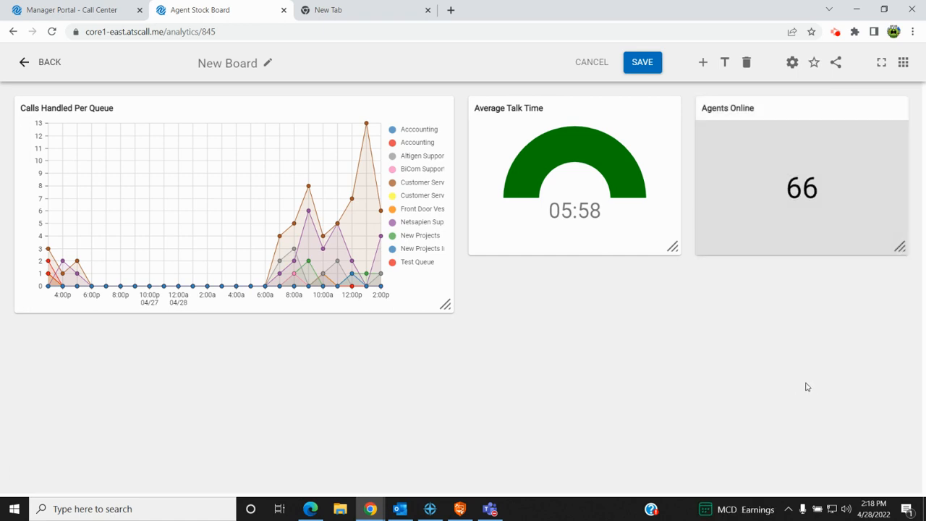
# Step: Add a Table card that uses the Agents data with no filter
pyautogui.click(703, 63)
pyautogui.click(234, 391)
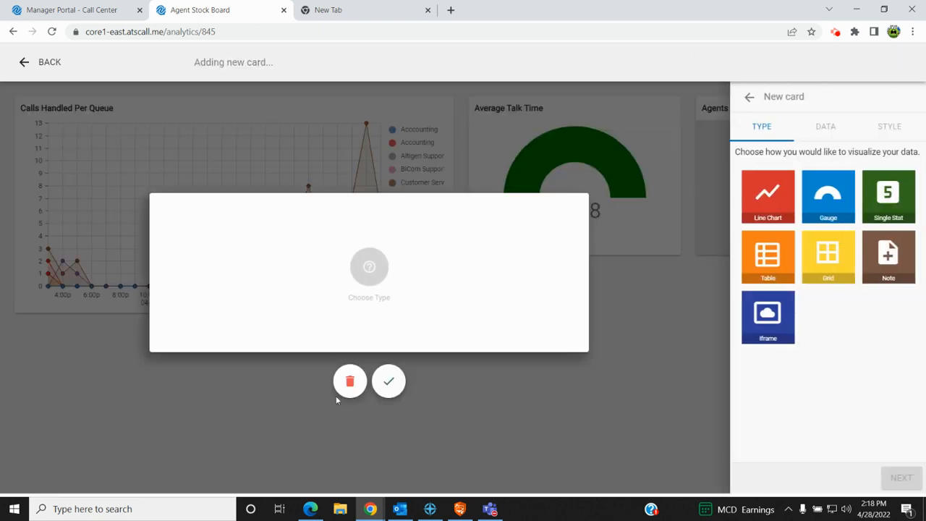
pyautogui.click(772, 268)
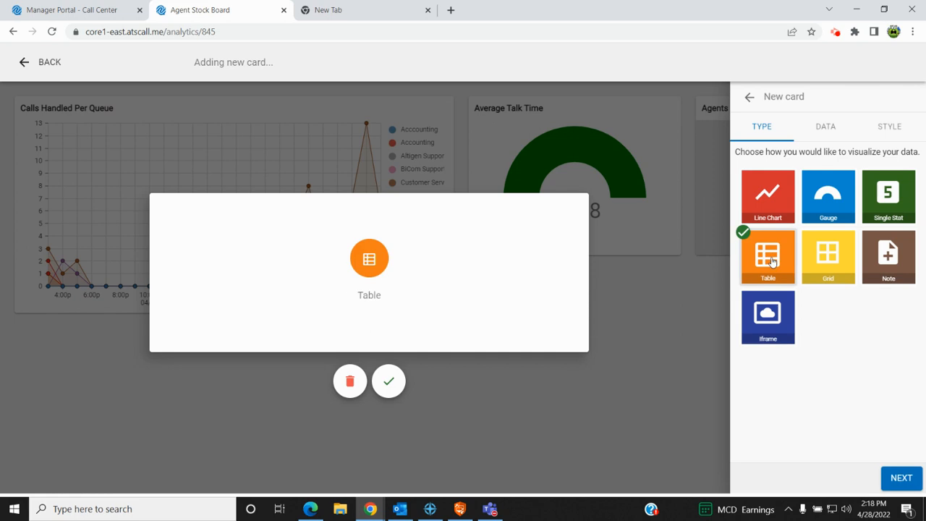
pyautogui.click(832, 130)
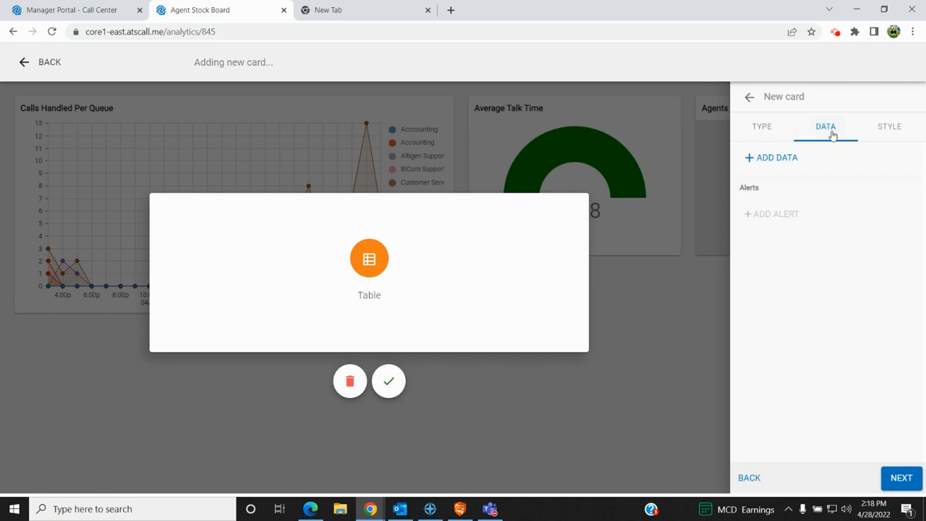
pyautogui.click(782, 164)
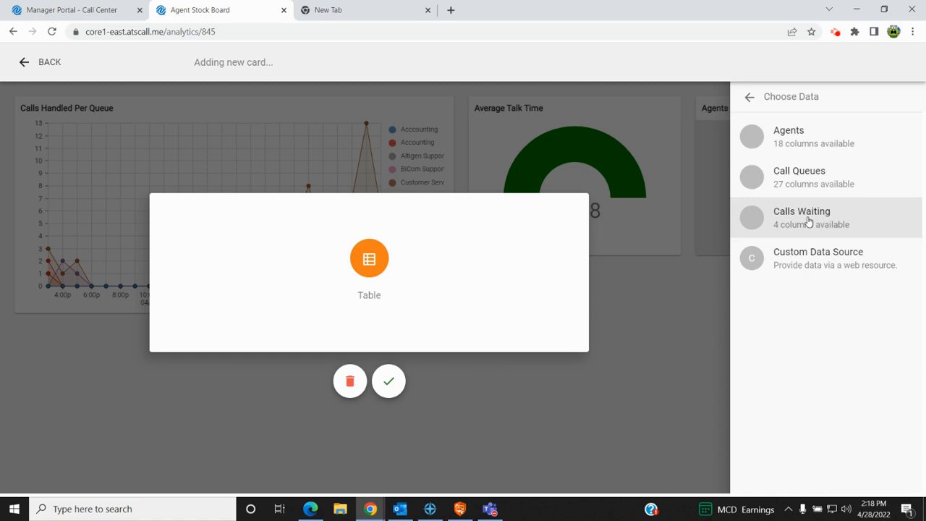
pyautogui.click(812, 143)
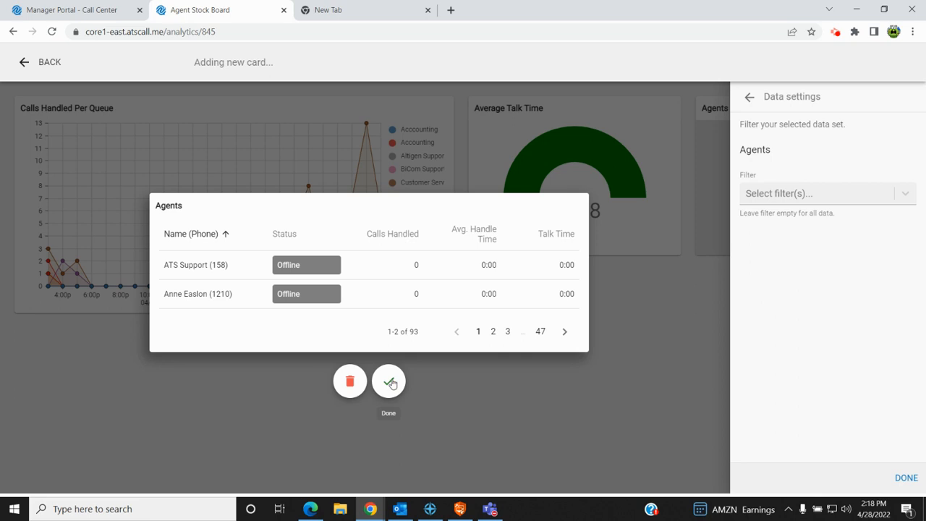
pyautogui.click(390, 382)
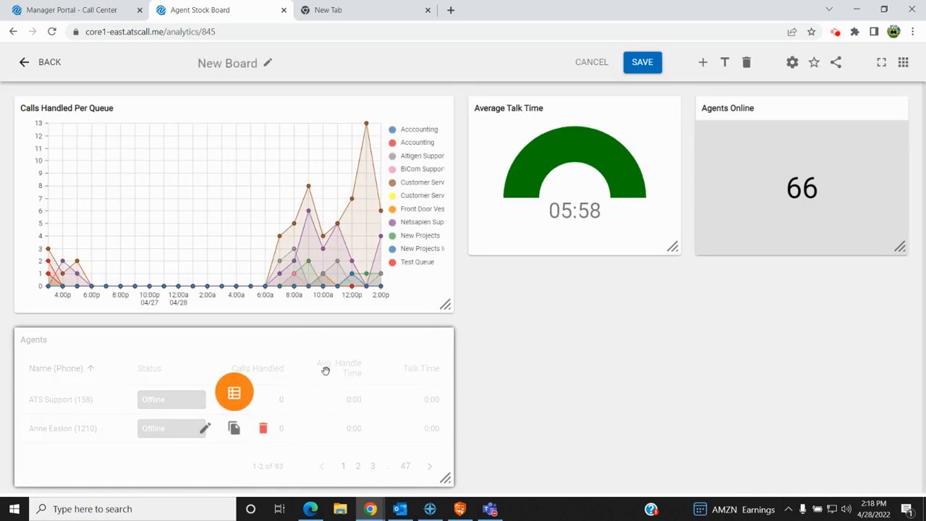
# Step: Make the Agents table card slightly taller so that it fits three agent rows per page
pyautogui.scroll(-1, 322, 411)
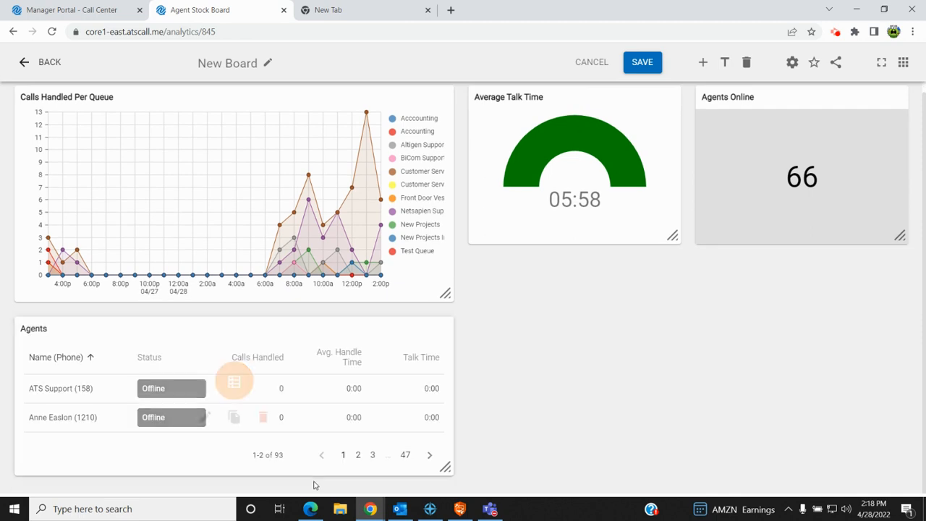
pyautogui.moveTo(262, 464)
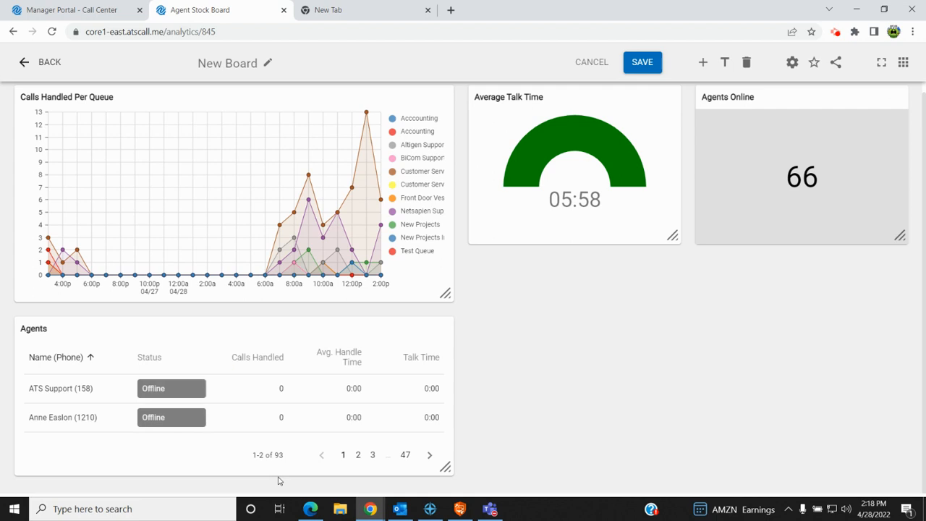
pyautogui.moveTo(296, 411)
pyautogui.moveTo(446, 467); pyautogui.dragTo(457, 499)
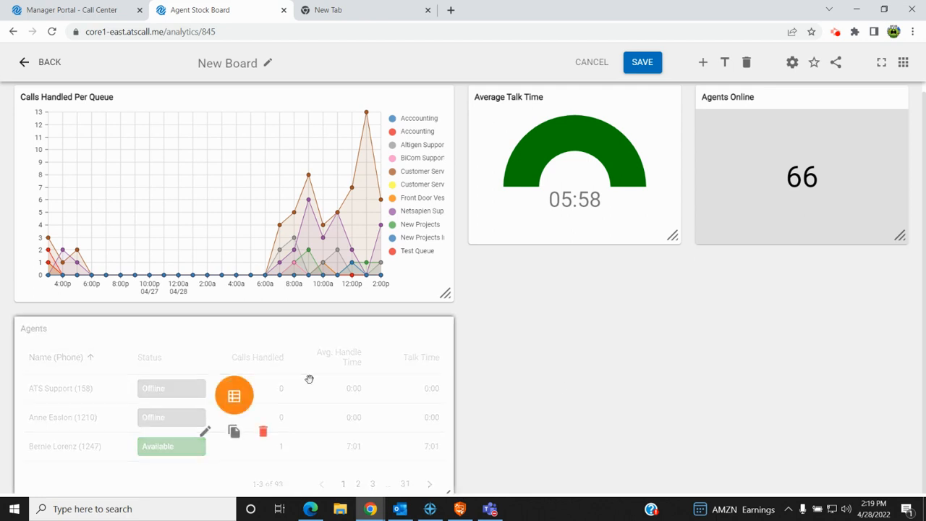
pyautogui.scroll(-1, 599, 368)
# Step: Add a Grid card that uses the Agents data with no filter
pyautogui.scroll(1, 599, 368)
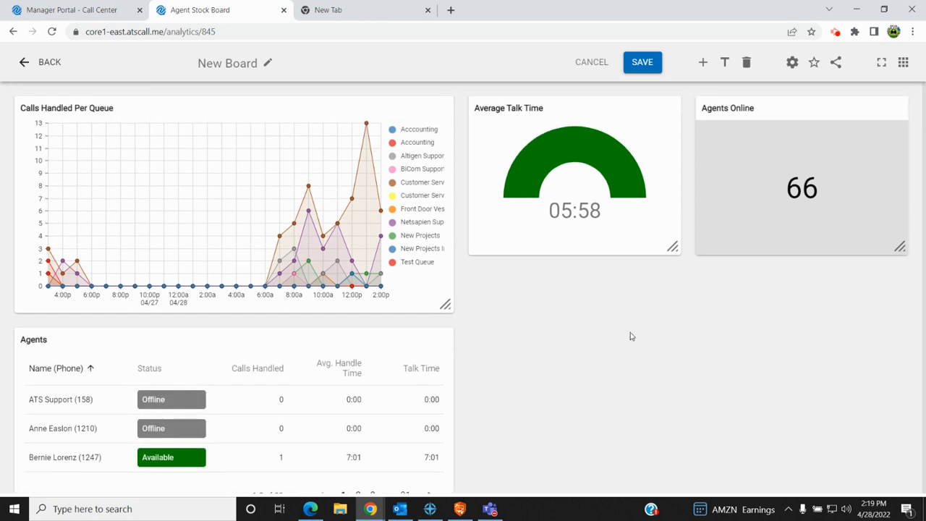
pyautogui.click(702, 64)
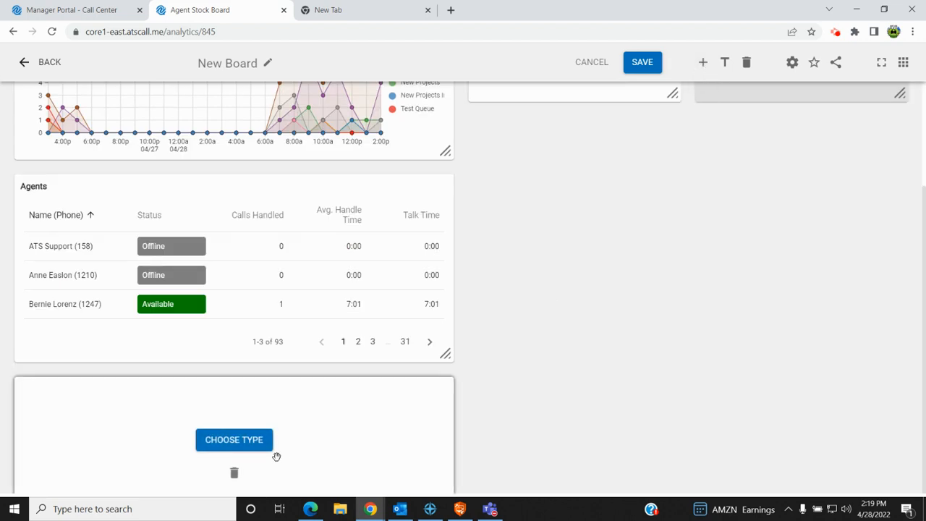
pyautogui.click(241, 444)
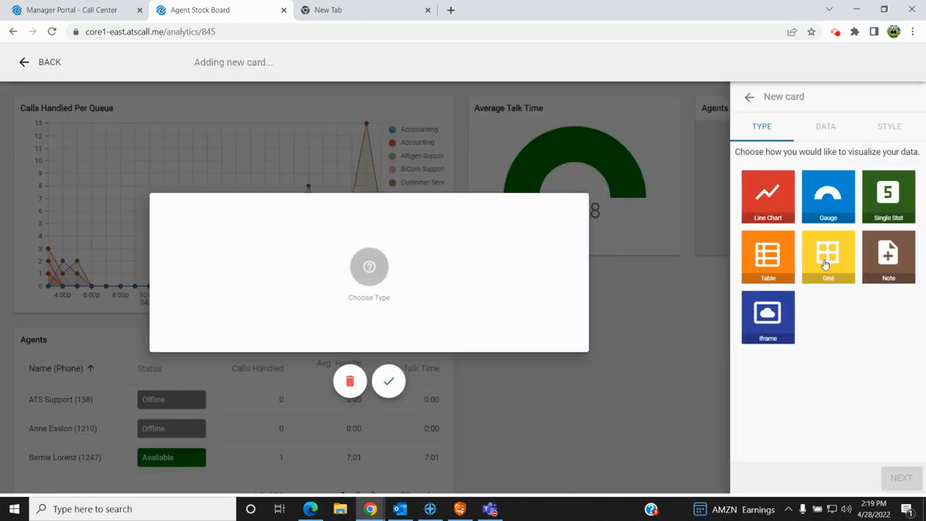
pyautogui.click(829, 259)
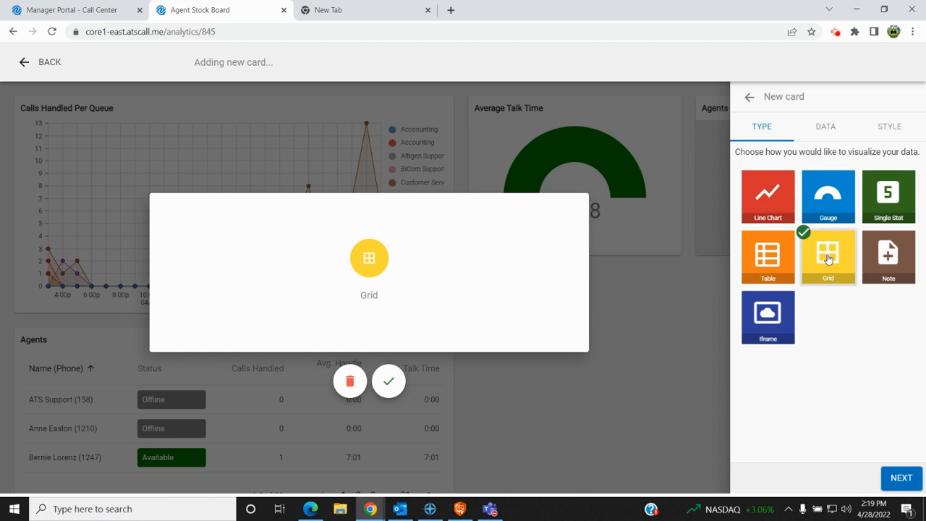
pyautogui.click(831, 128)
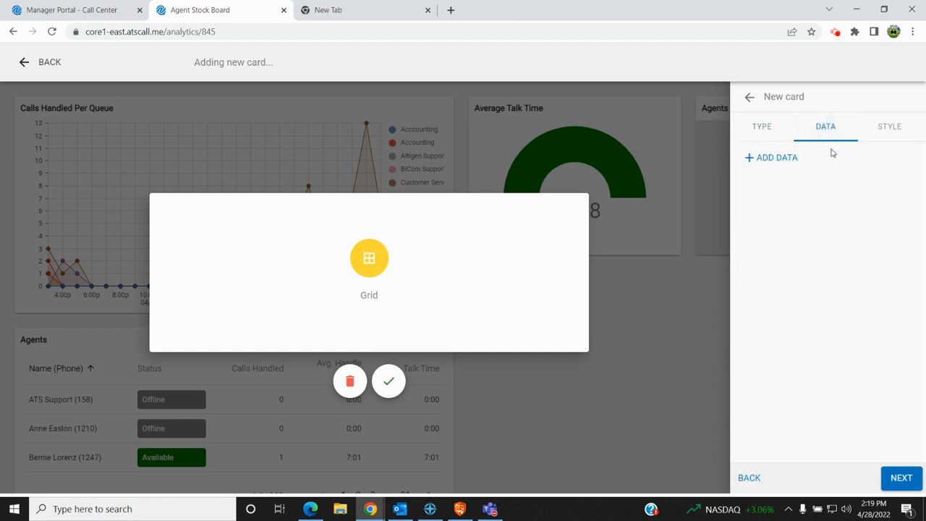
pyautogui.click(769, 159)
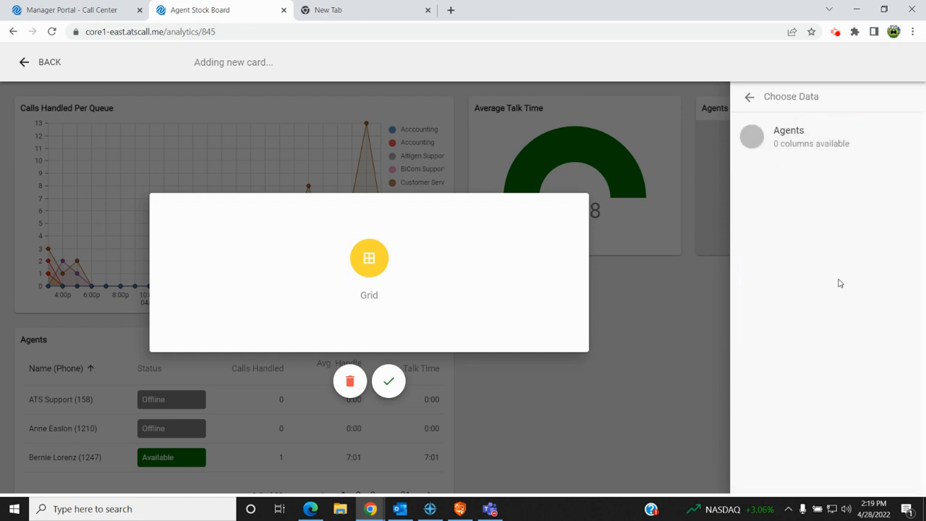
pyautogui.click(821, 146)
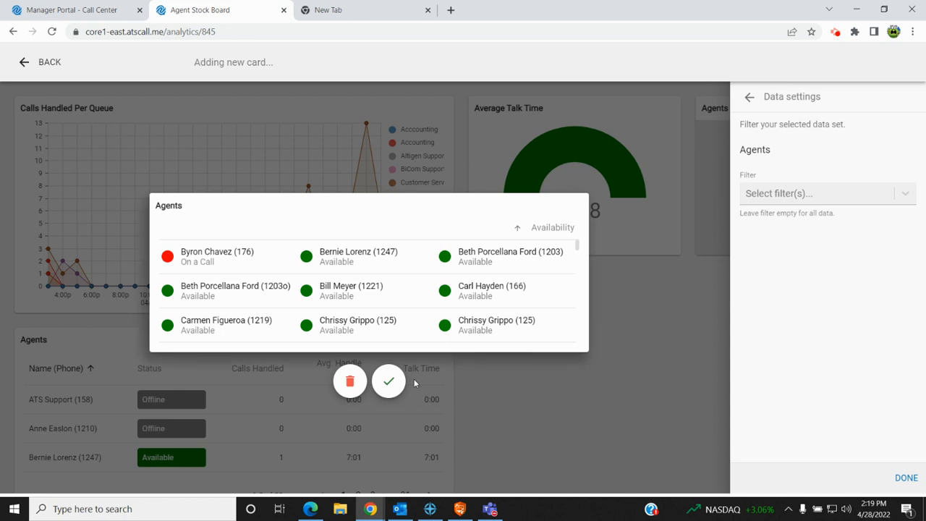
pyautogui.click(390, 382)
# Step: Place the Agents grid card beneath Average Talk Time and Agents Online, and extend it down to the Agents table's bottom edge
pyautogui.scroll(-3, 410, 387)
pyautogui.moveTo(296, 357); pyautogui.dragTo(751, 272)
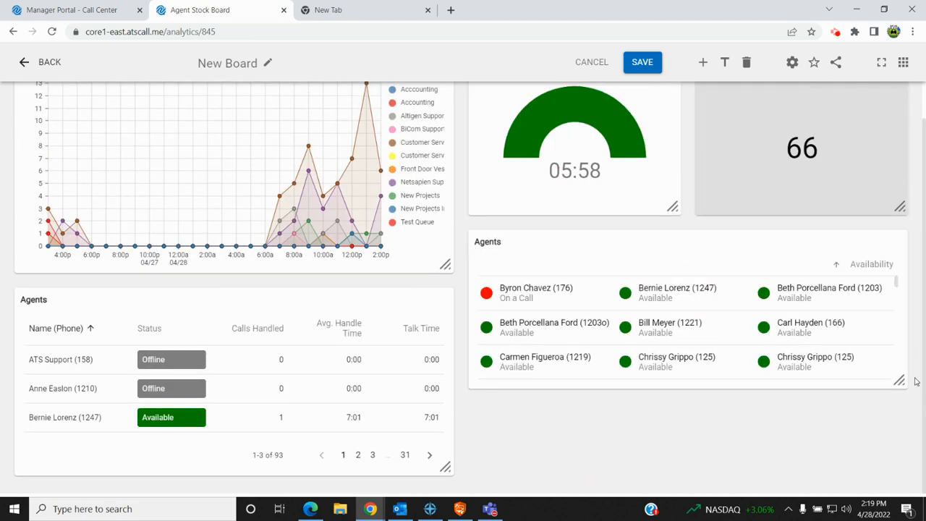
pyautogui.moveTo(896, 379); pyautogui.dragTo(903, 475)
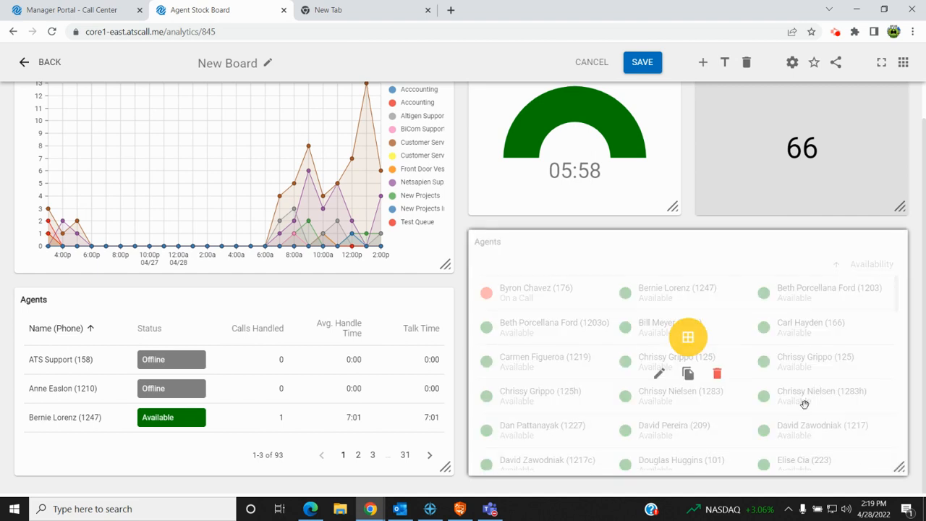
pyautogui.scroll(1, 839, 365)
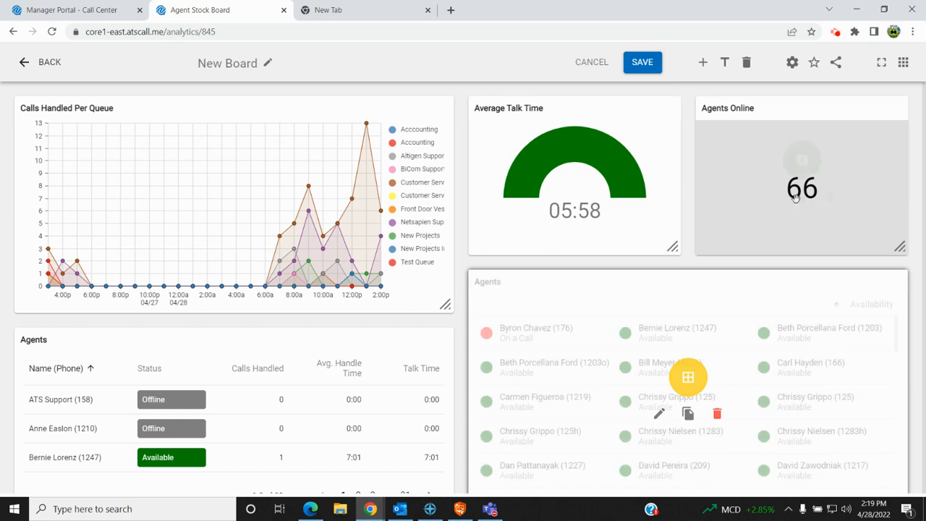
pyautogui.click(703, 64)
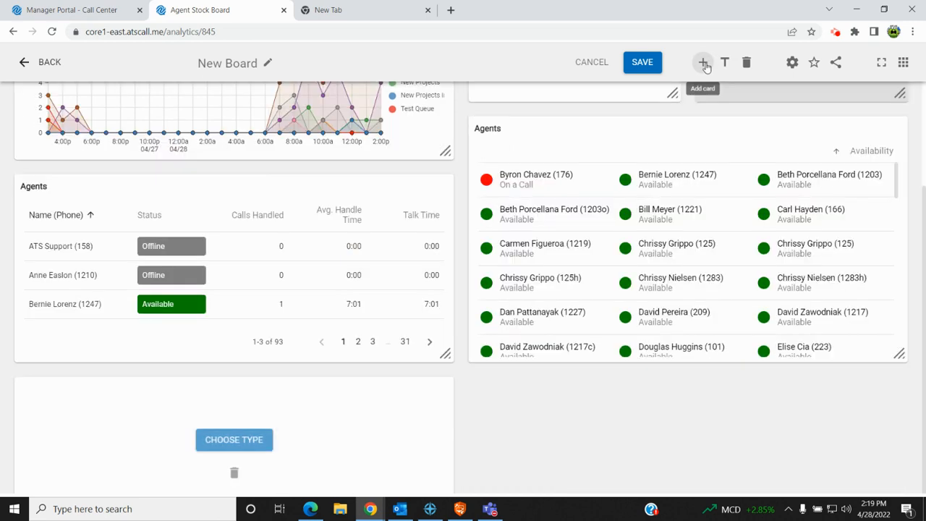
pyautogui.click(255, 439)
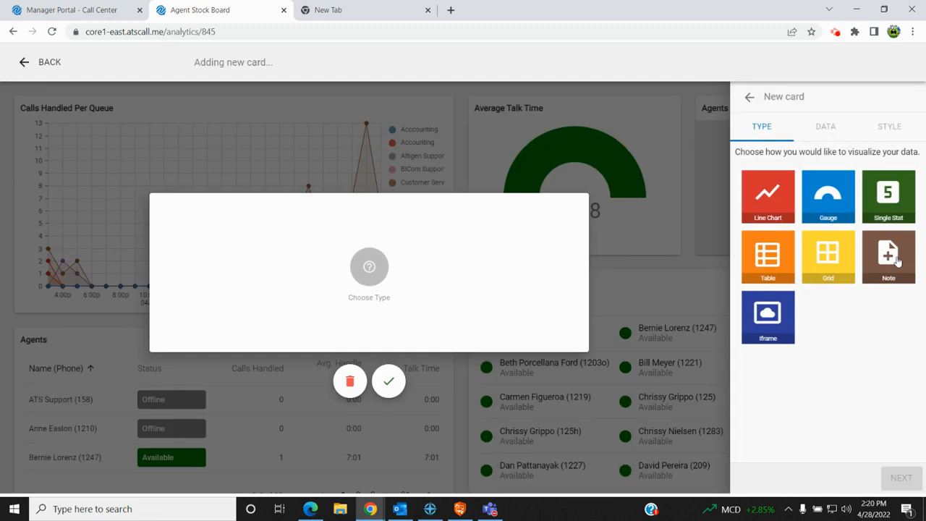
pyautogui.click(897, 262)
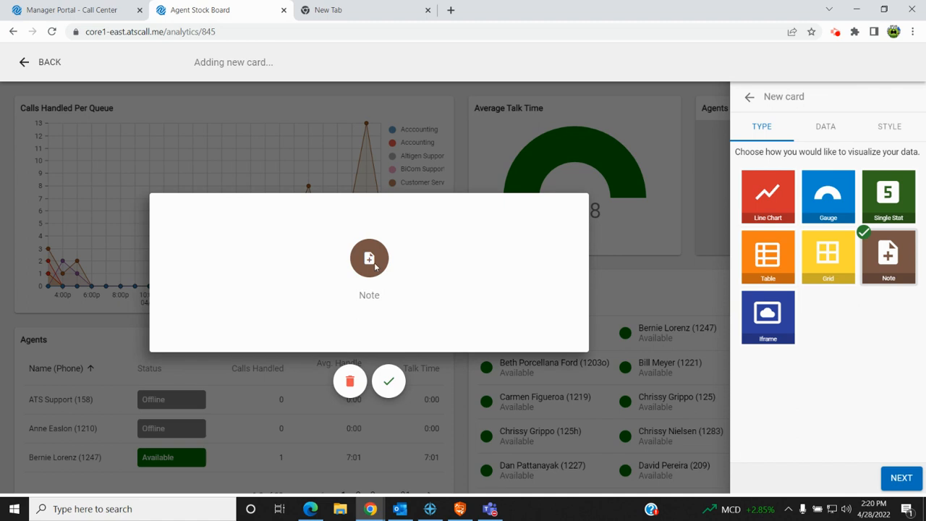
pyautogui.click(390, 384)
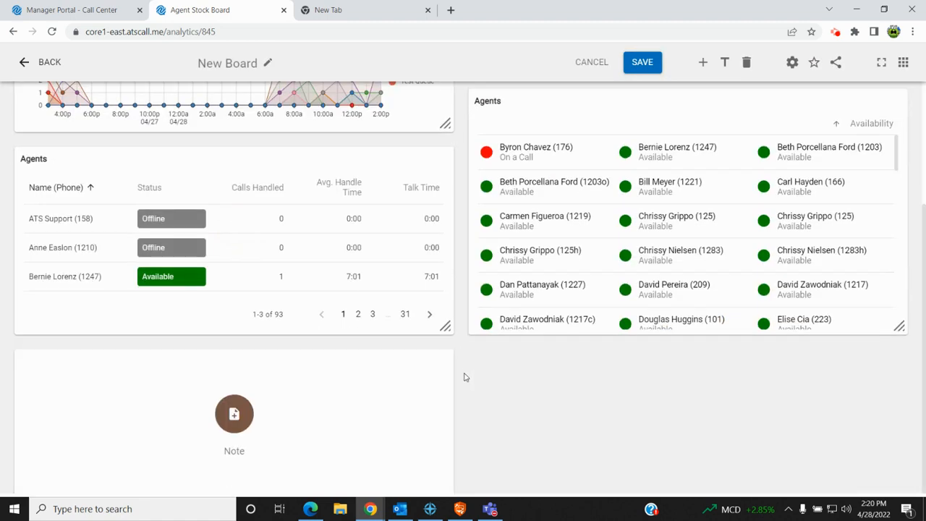
pyautogui.moveTo(248, 417)
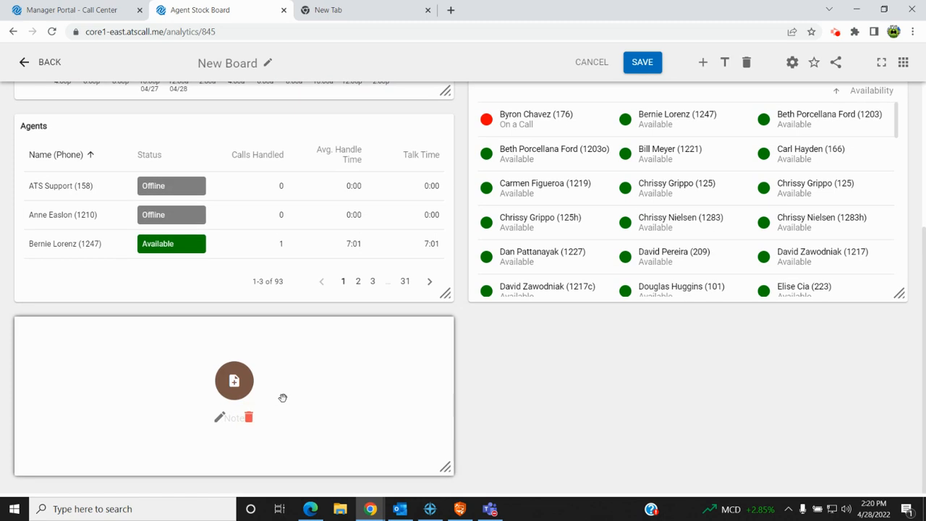
pyautogui.click(221, 418)
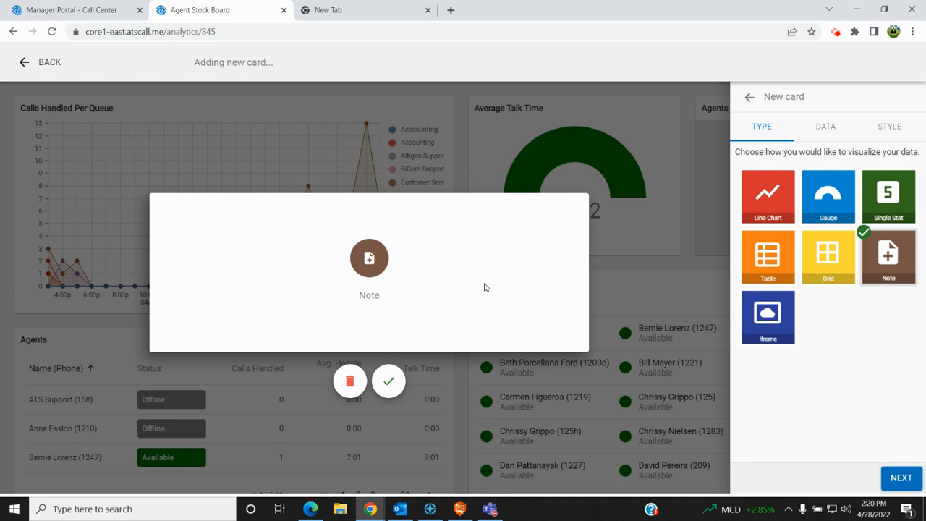
pyautogui.click(350, 384)
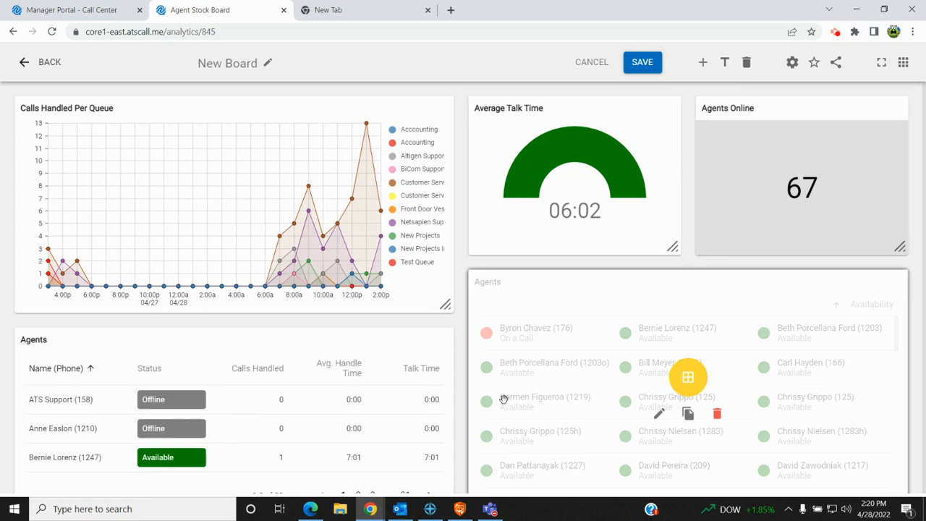
# Step: Add another card of type Line Chart to the board and review the data options it offers
pyautogui.scroll(-1, 503, 399)
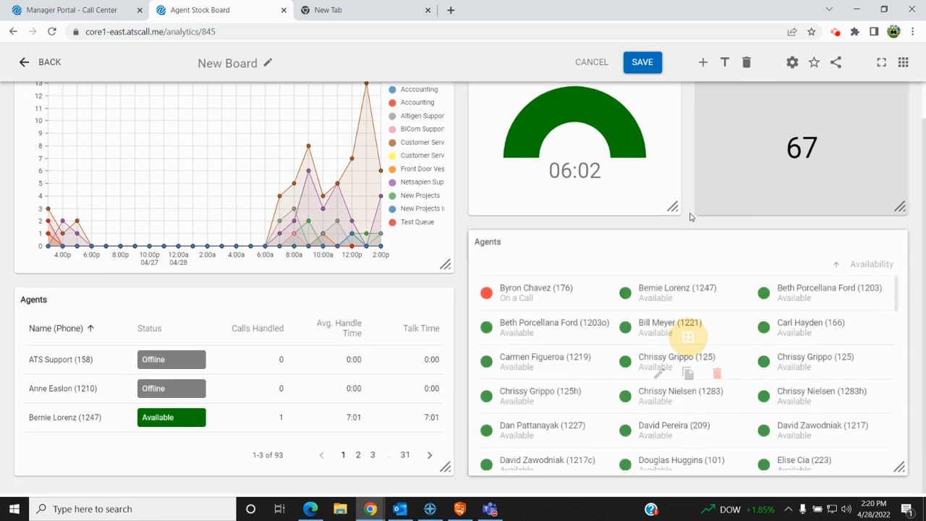
pyautogui.scroll(1, 687, 337)
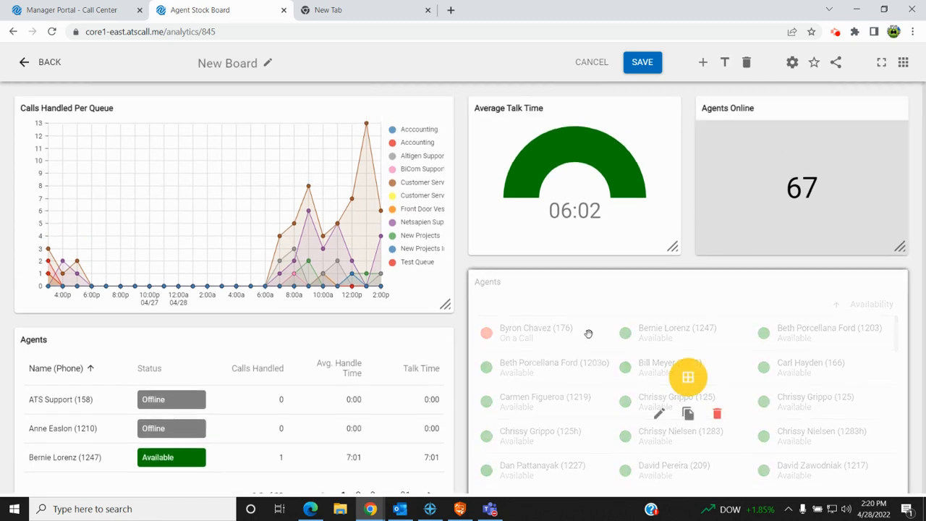
pyautogui.click(702, 63)
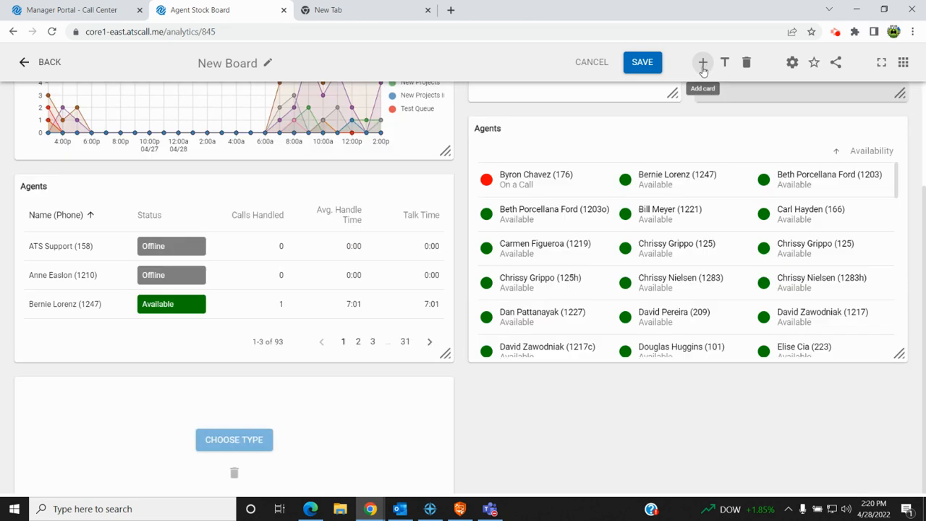
pyautogui.click(234, 439)
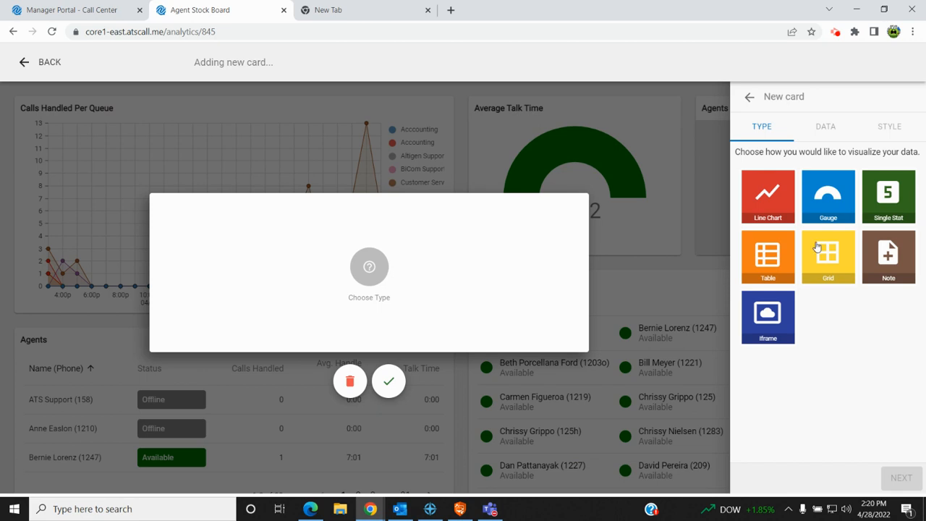
pyautogui.click(773, 204)
pyautogui.click(825, 133)
pyautogui.click(773, 157)
pyautogui.scroll(-3, 841, 263)
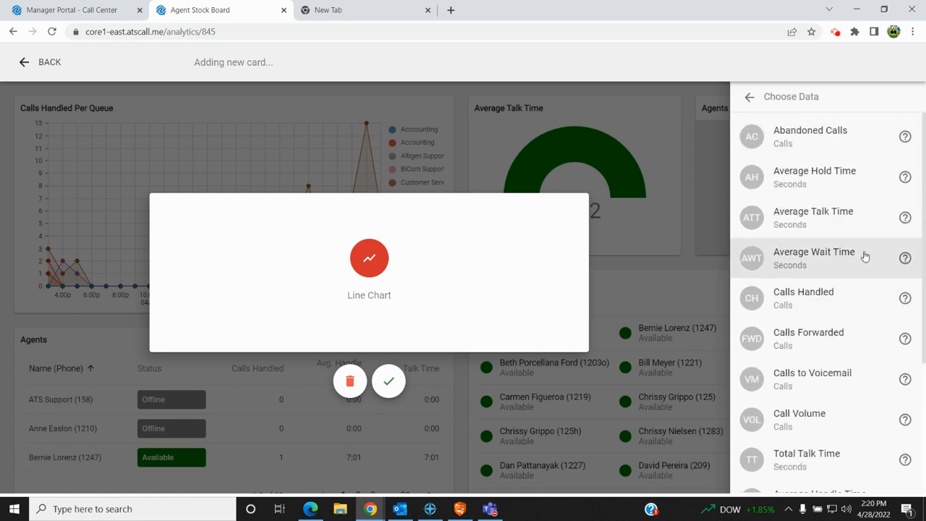
pyautogui.click(748, 97)
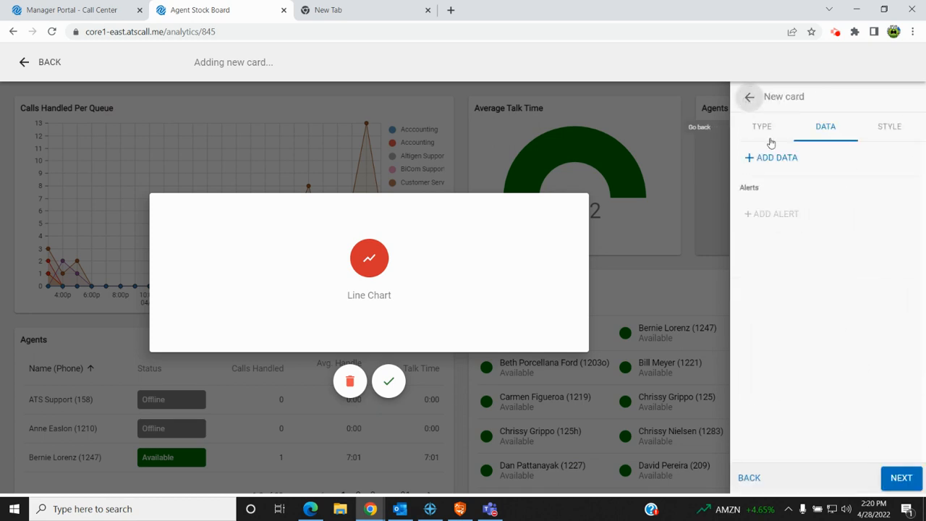
# Step: Review the new line chart's header, line, axis, grid and legend style options, and delete the unfinished card
pyautogui.click(894, 130)
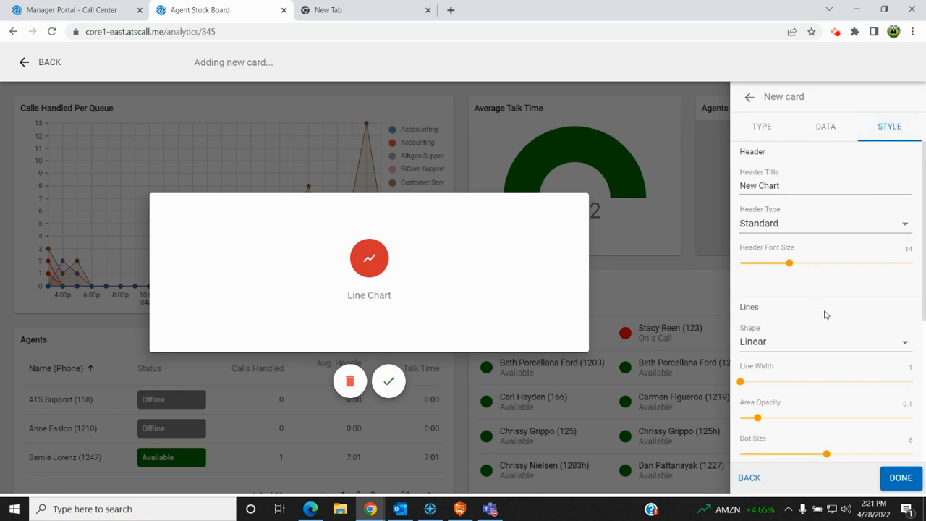
pyautogui.scroll(-3, 825, 315)
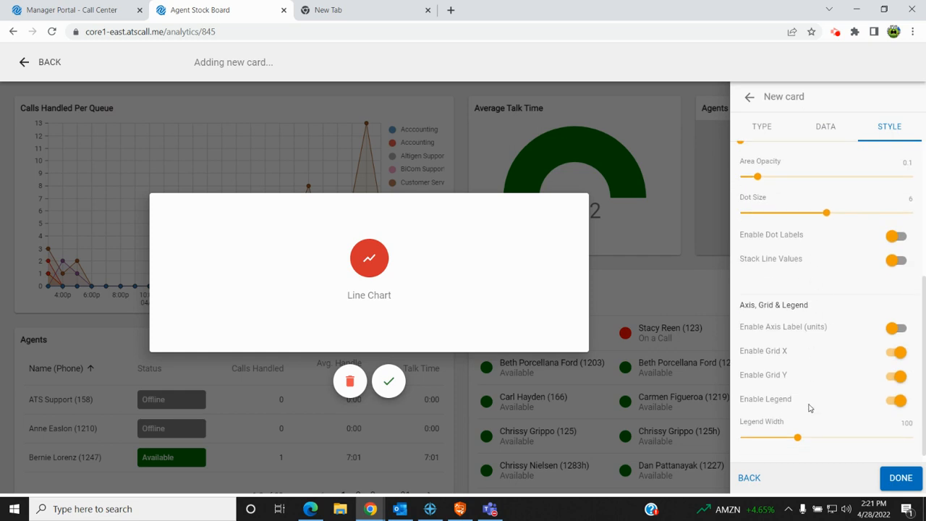
pyautogui.scroll(-1, 809, 434)
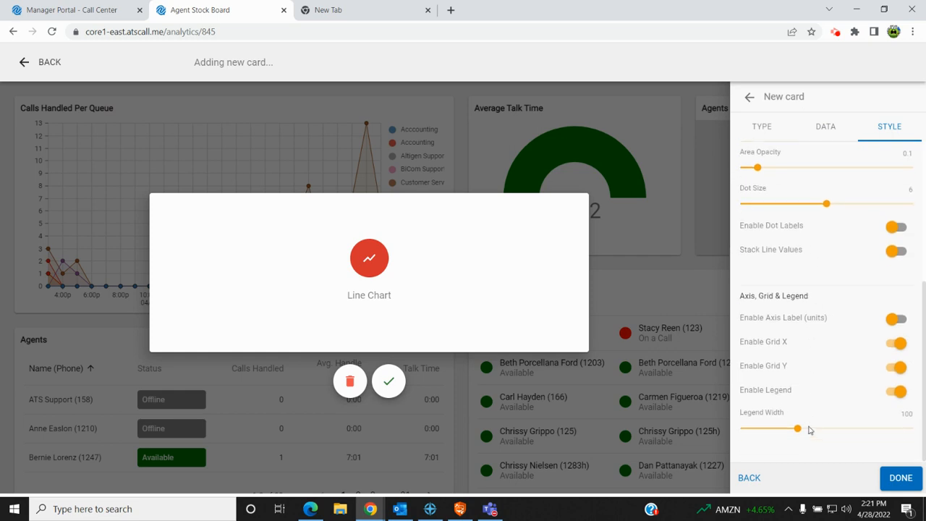
pyautogui.scroll(1, 810, 430)
pyautogui.scroll(3, 809, 430)
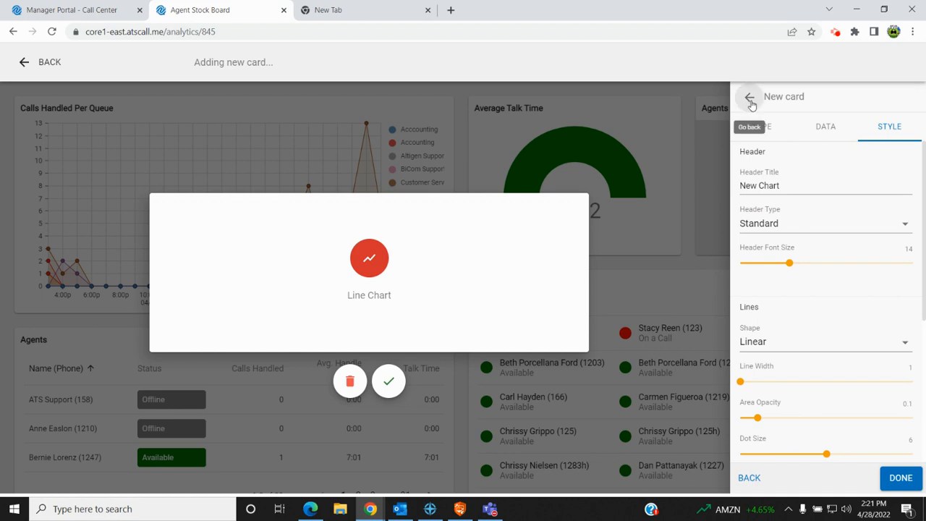
pyautogui.click(764, 128)
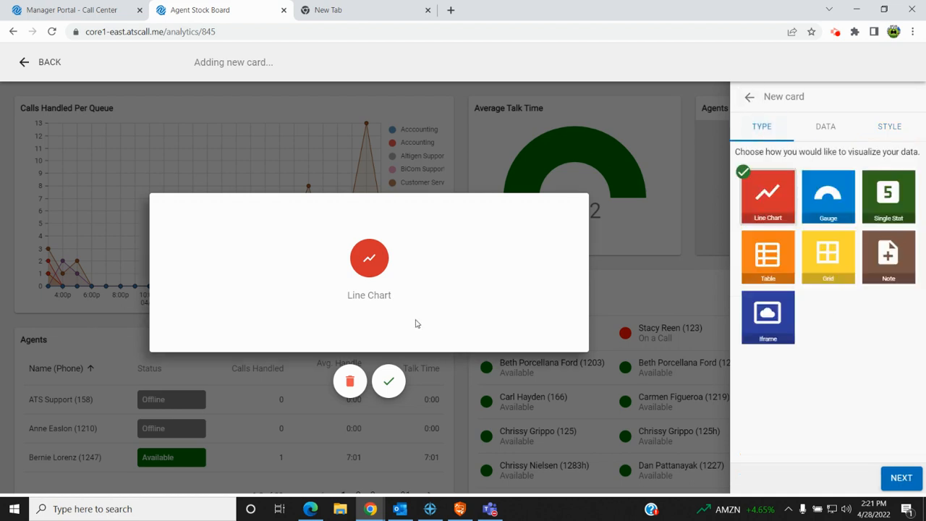
pyautogui.click(350, 382)
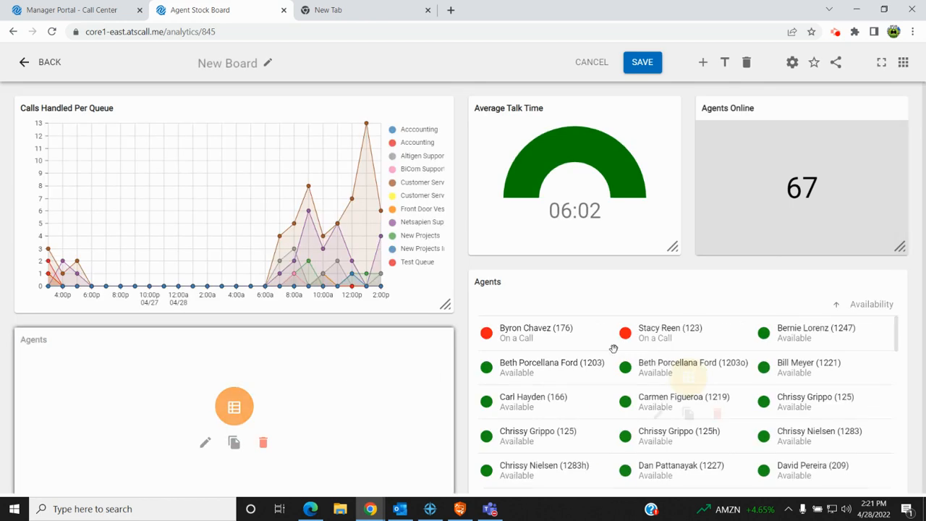
# Step: Save the board's changes and leave board editing
pyautogui.scroll(-1, 589, 354)
pyautogui.scroll(1, 589, 354)
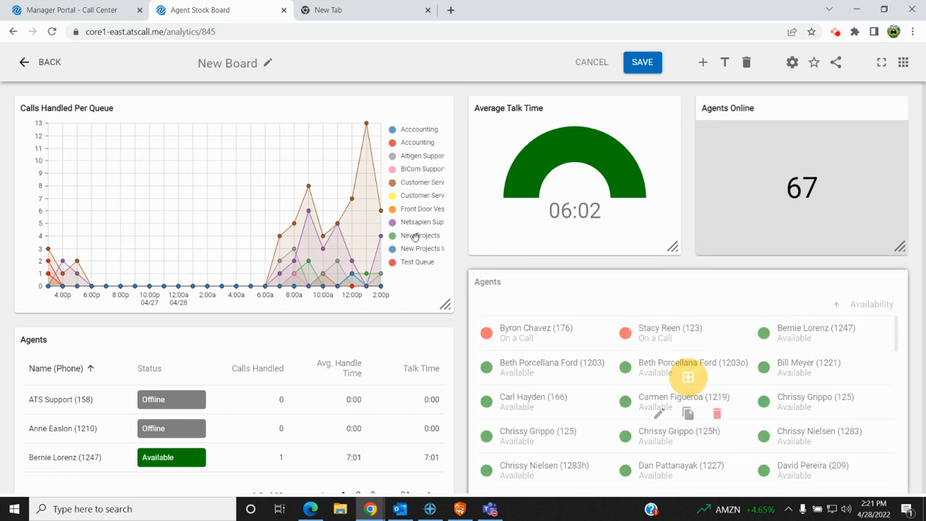
pyautogui.click(642, 64)
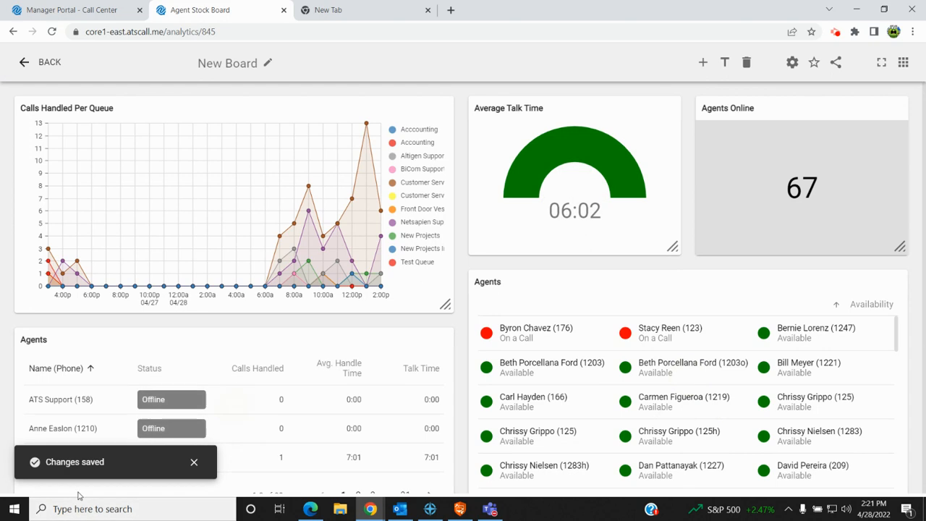
pyautogui.click(46, 63)
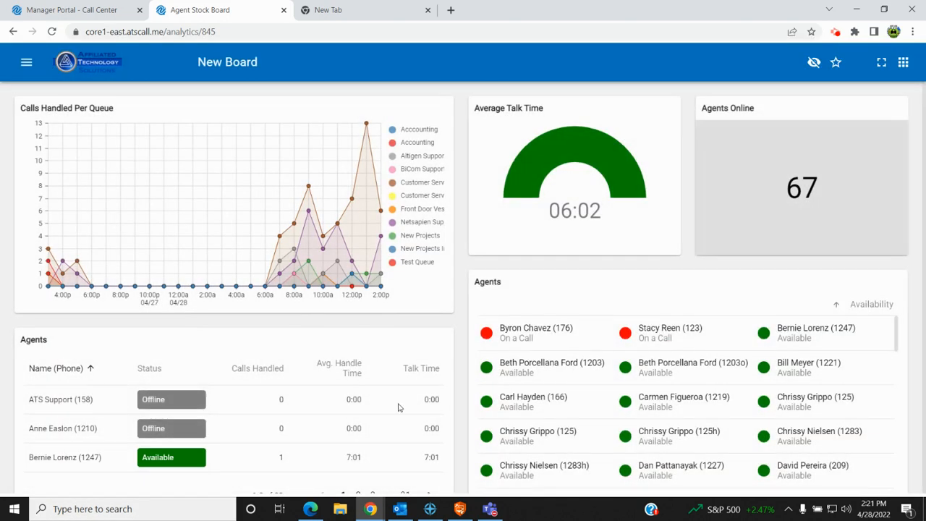
# Step: Look over the saved board's cards and reopen New Board from the My Boards list
pyautogui.scroll(-1, 487, 443)
pyautogui.scroll(-2, 486, 442)
pyautogui.scroll(-1, 458, 354)
pyautogui.scroll(1, 458, 355)
pyautogui.scroll(-1, 477, 362)
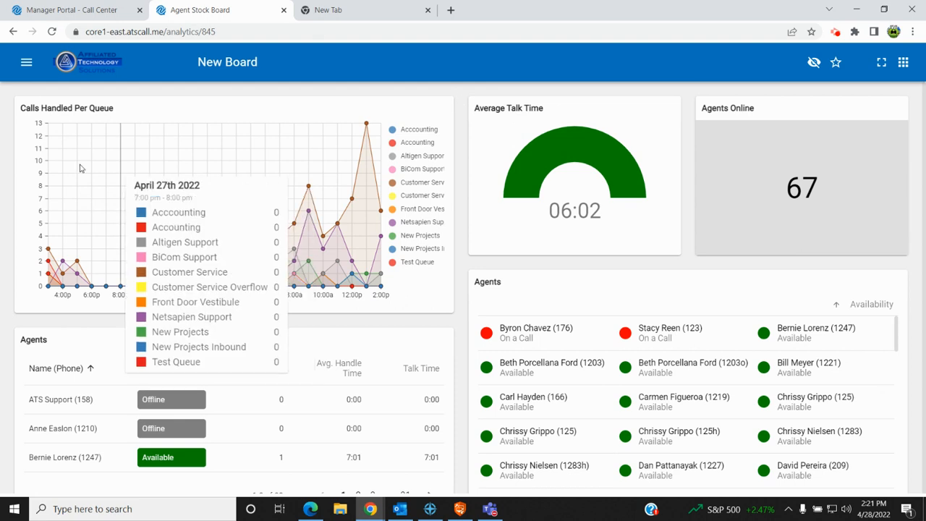
pyautogui.click(26, 63)
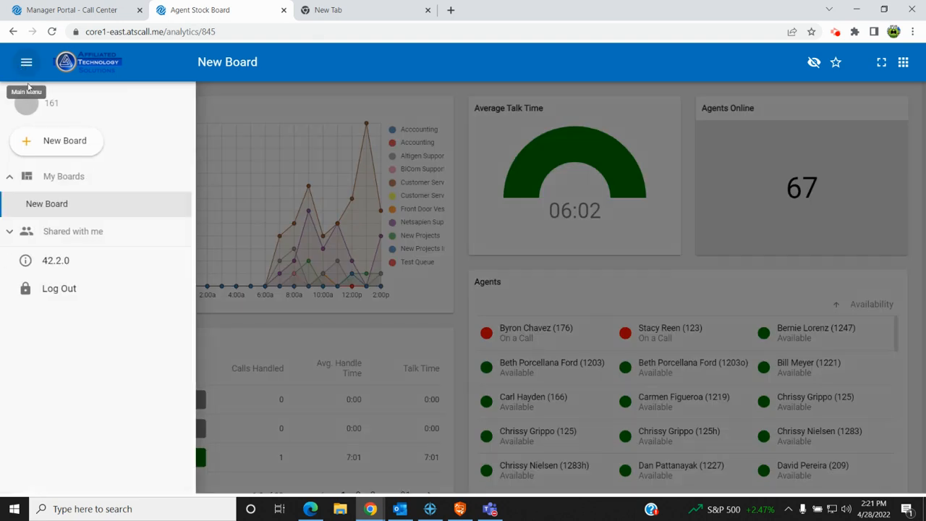
pyautogui.rightClick(41, 208)
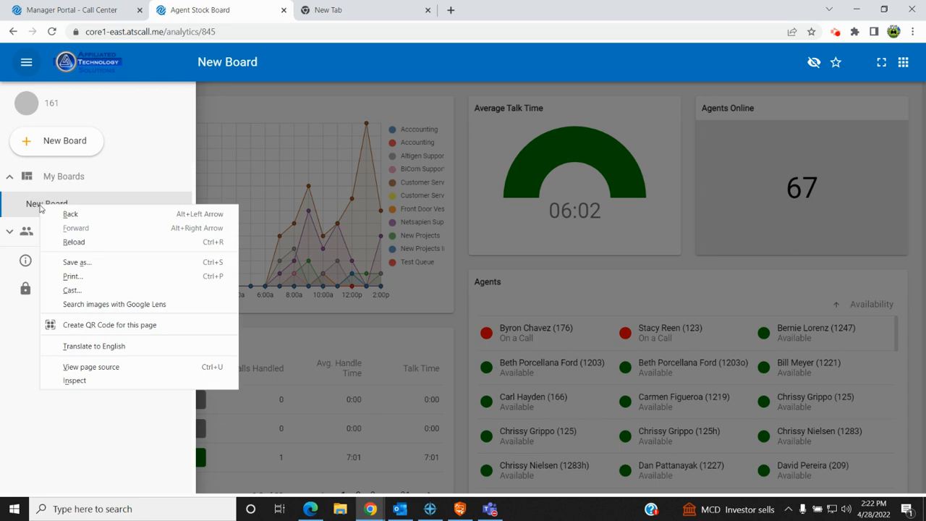
pyautogui.click(133, 159)
pyautogui.click(63, 205)
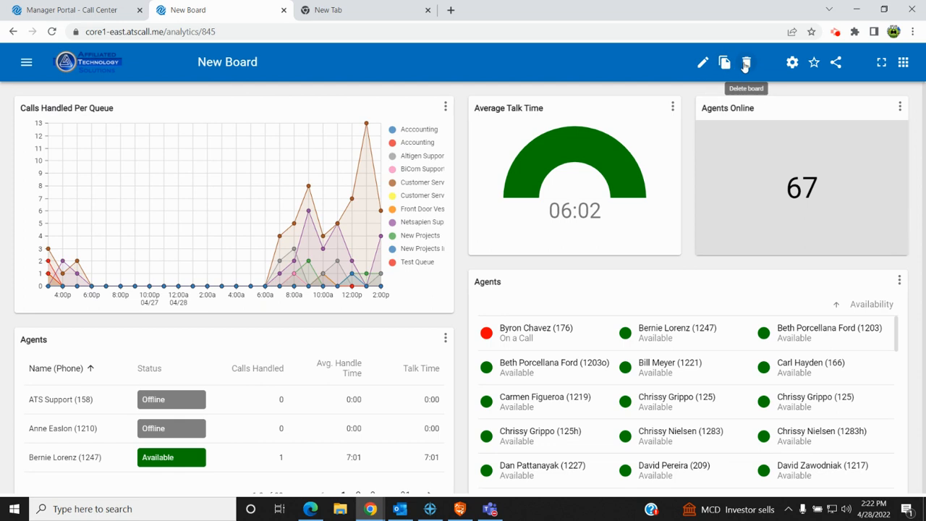
# Step: View the board settings without changing them, and preview the board in full screen
pyautogui.click(792, 64)
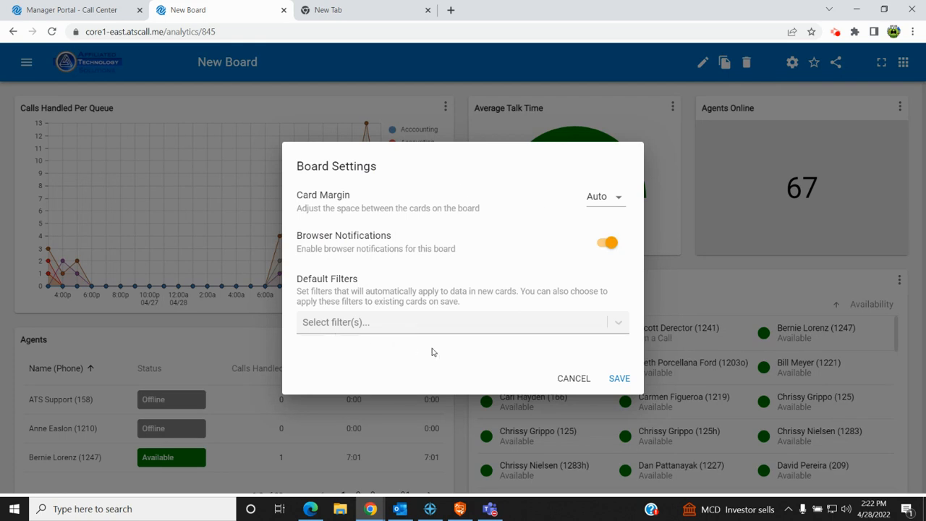
pyautogui.click(580, 382)
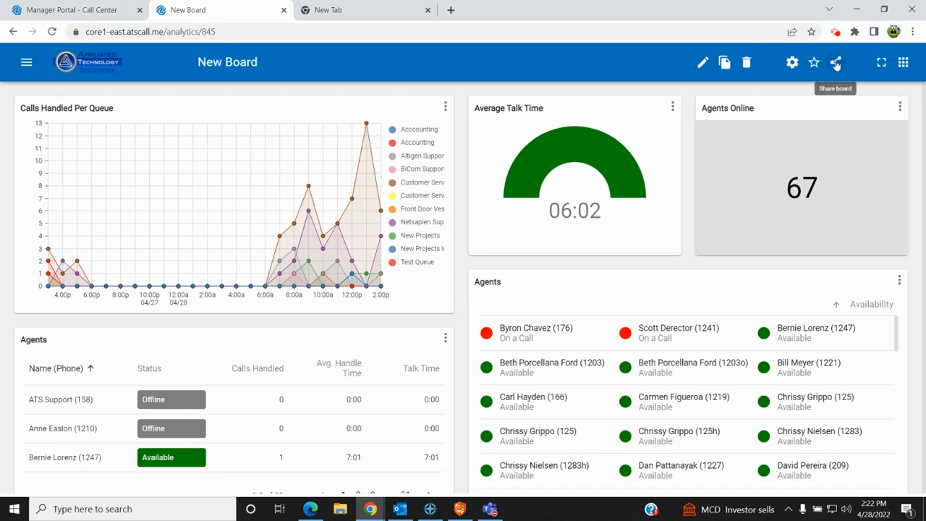
pyautogui.click(881, 64)
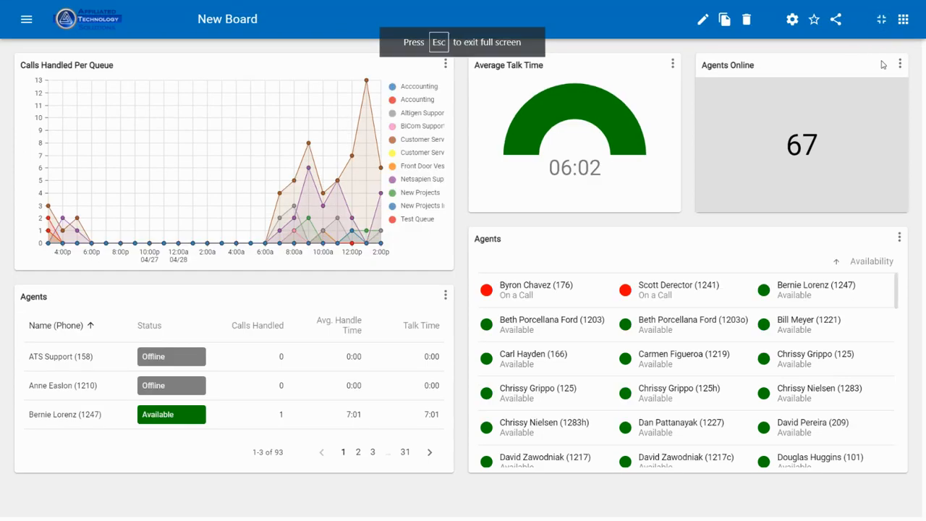
pyautogui.press('Escape')
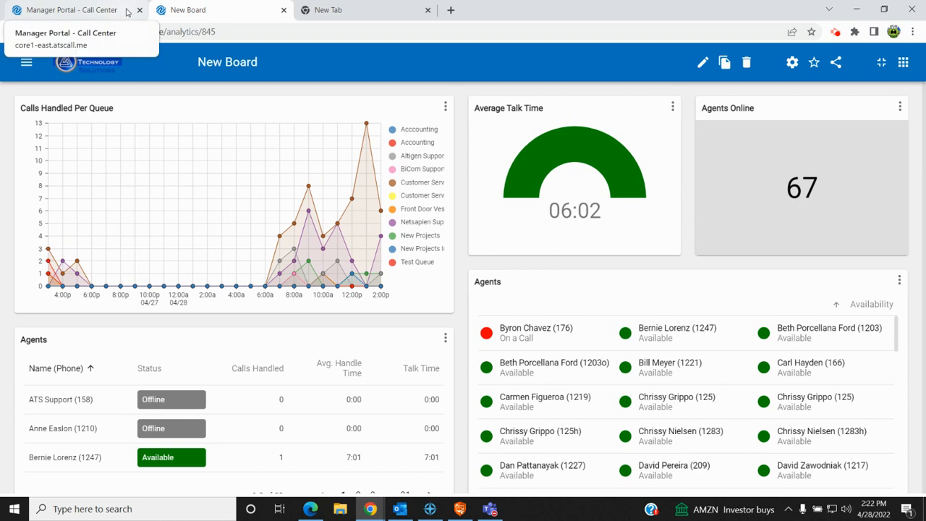
# Step: Check where SNAPanalytics can be launched on the Manager Portal's Call Center page, and return to New Board
pyautogui.click(127, 11)
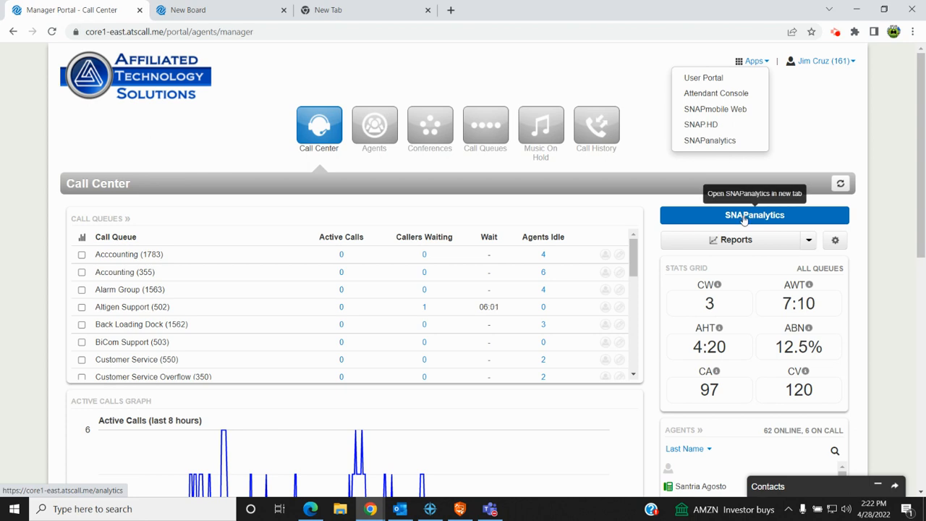
pyautogui.click(237, 8)
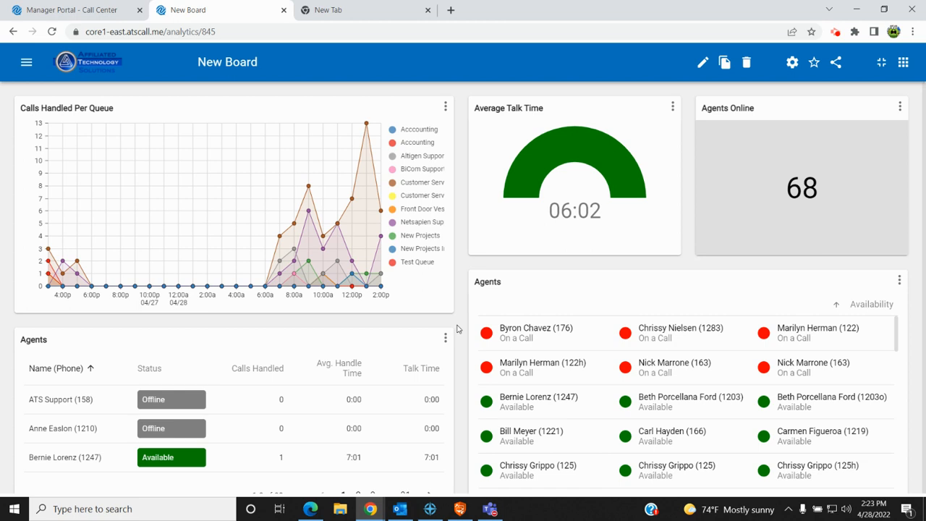
pyautogui.moveTo(371, 511)
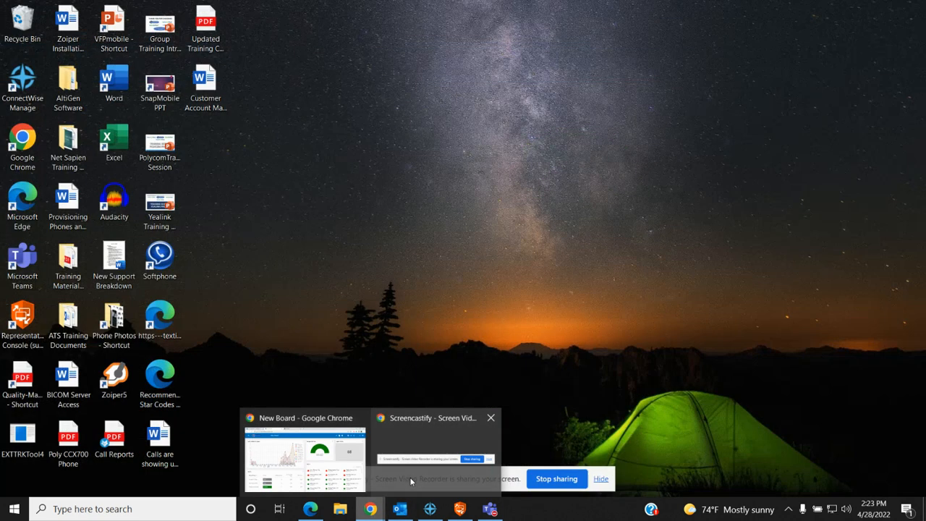
pyautogui.click(418, 478)
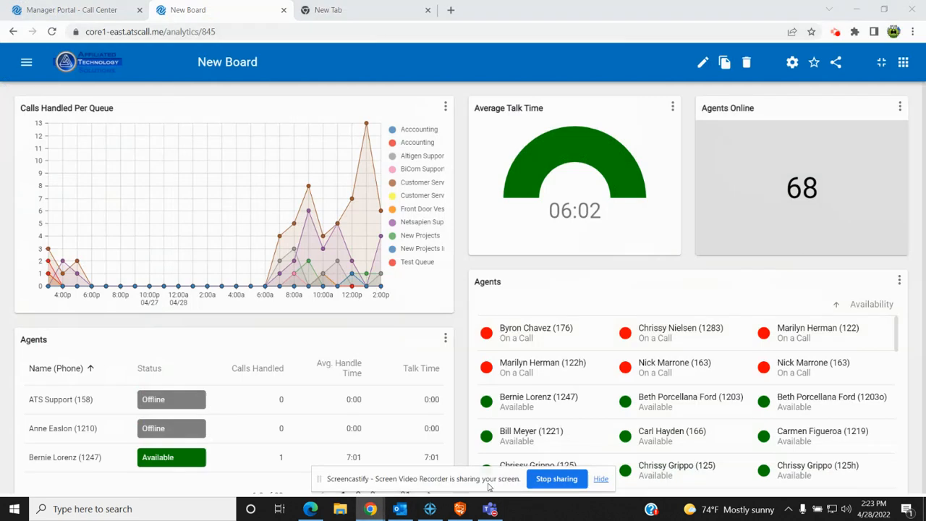